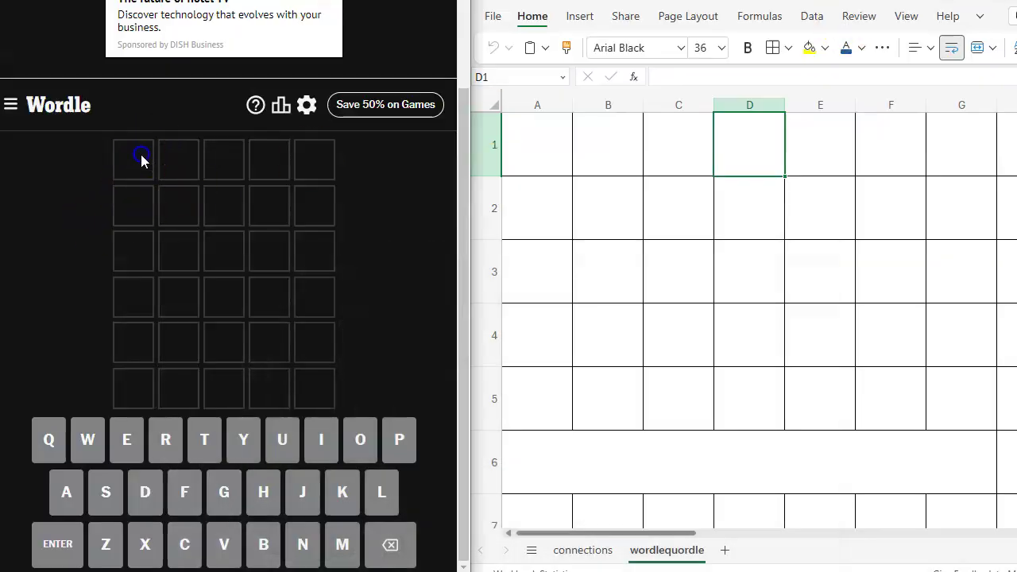
type("diary")
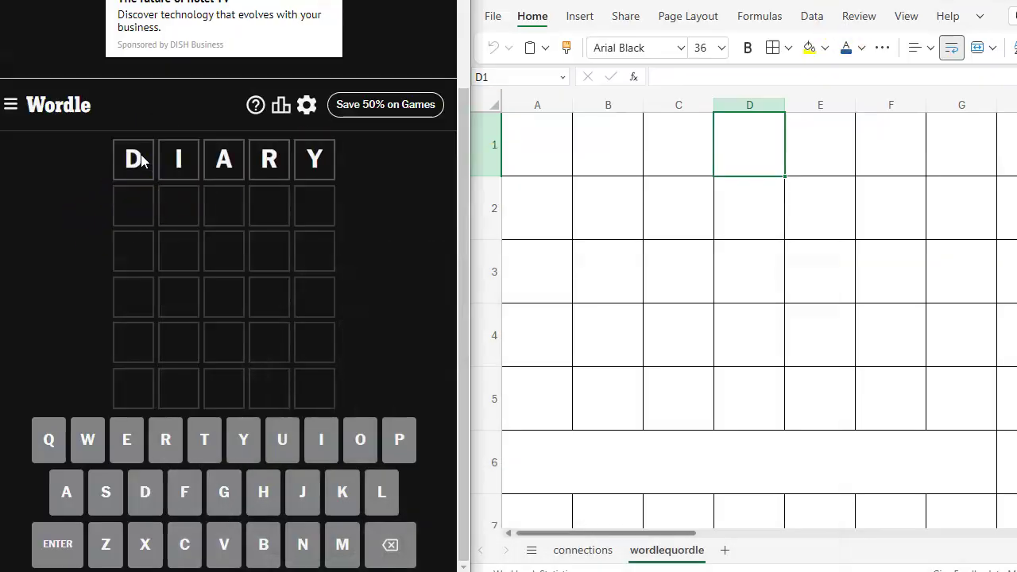
Submit DIARY as the opening Wordle guess, showing A and R misplaced.
key("Return")
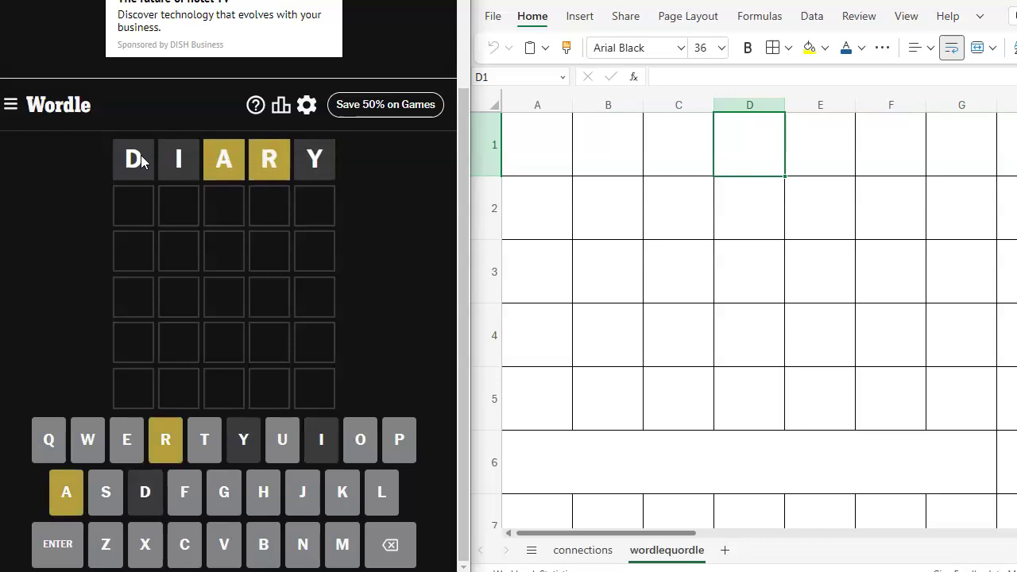
Start the RA STLNE OU letter note in merged cell A6, removing a stray lowercase letter.
left_click(581, 465)
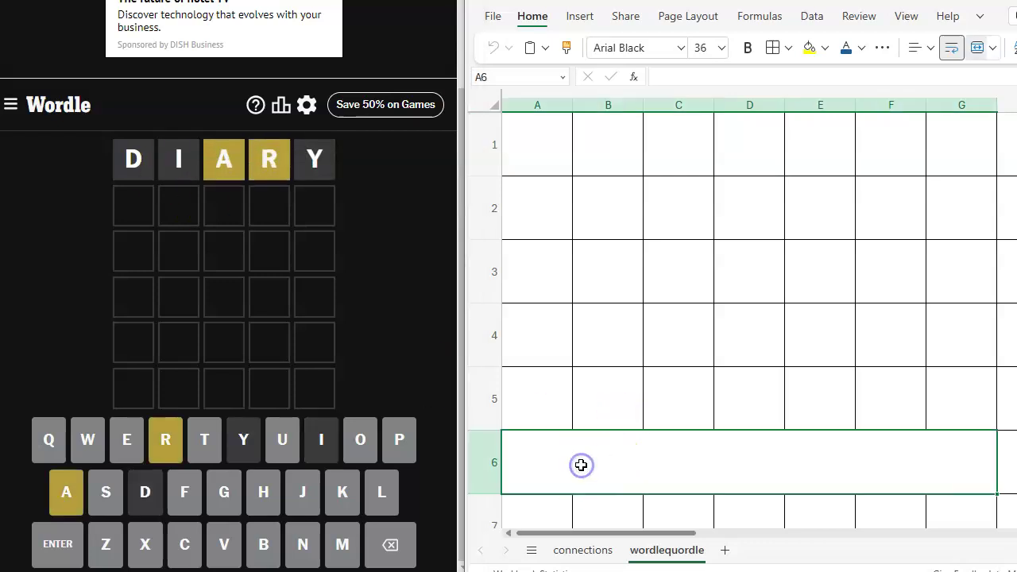
type("r")
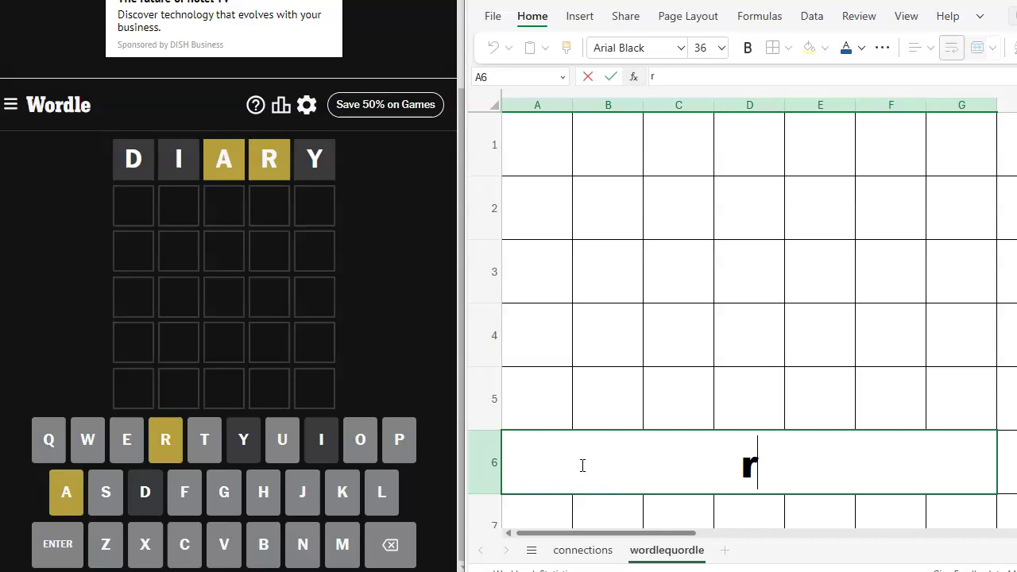
key("BackSpace")
type("RA")
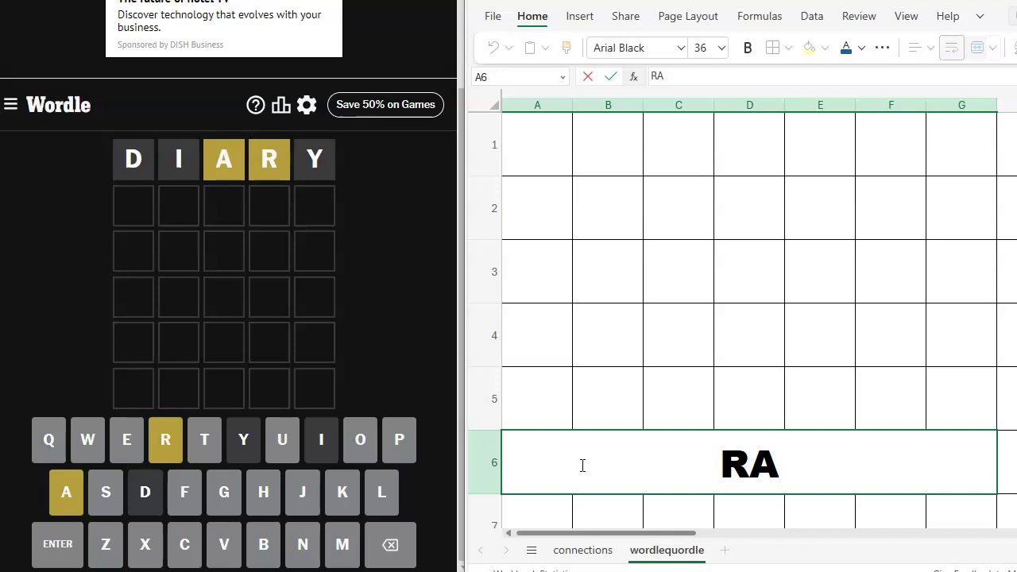
type(" ST")
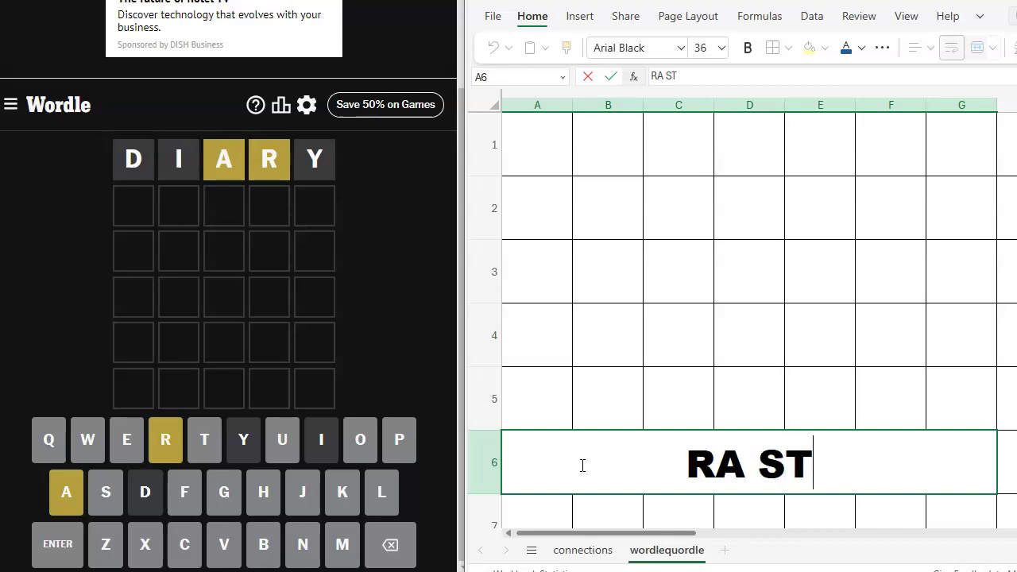
type("LNE")
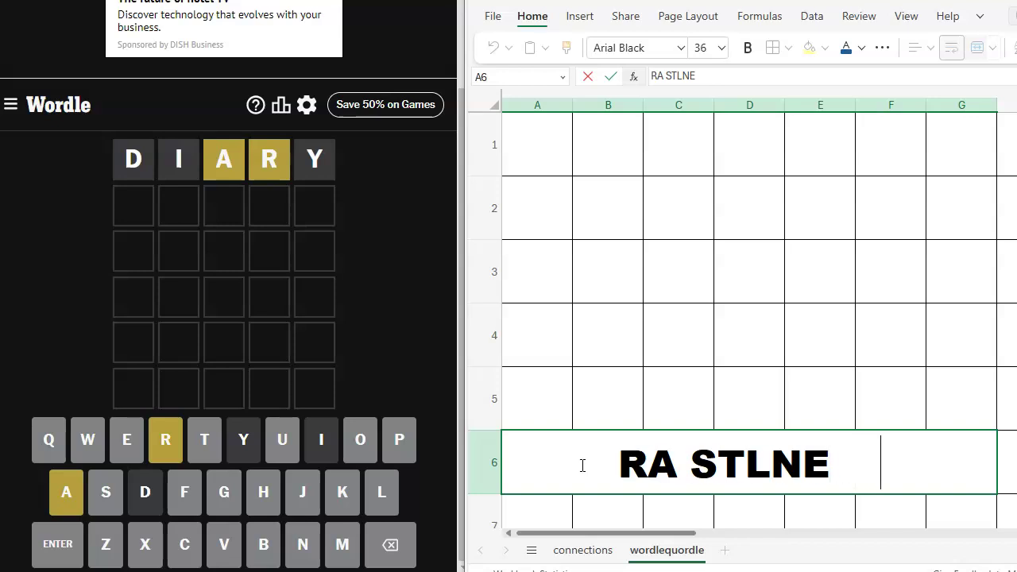
type("   OU")
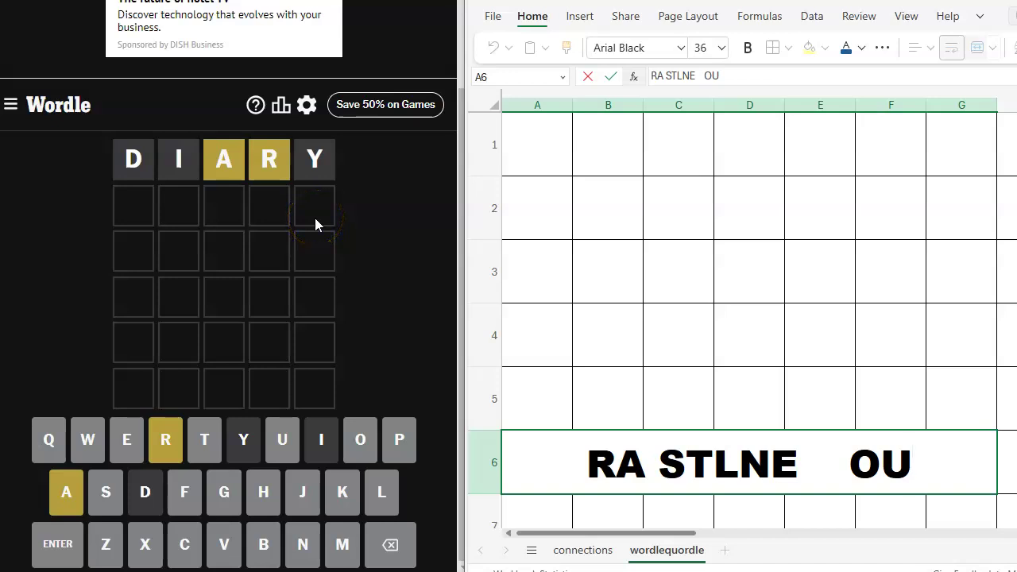
Play LATER as the second Wordle guess, locking A and R in green.
left_click(127, 203)
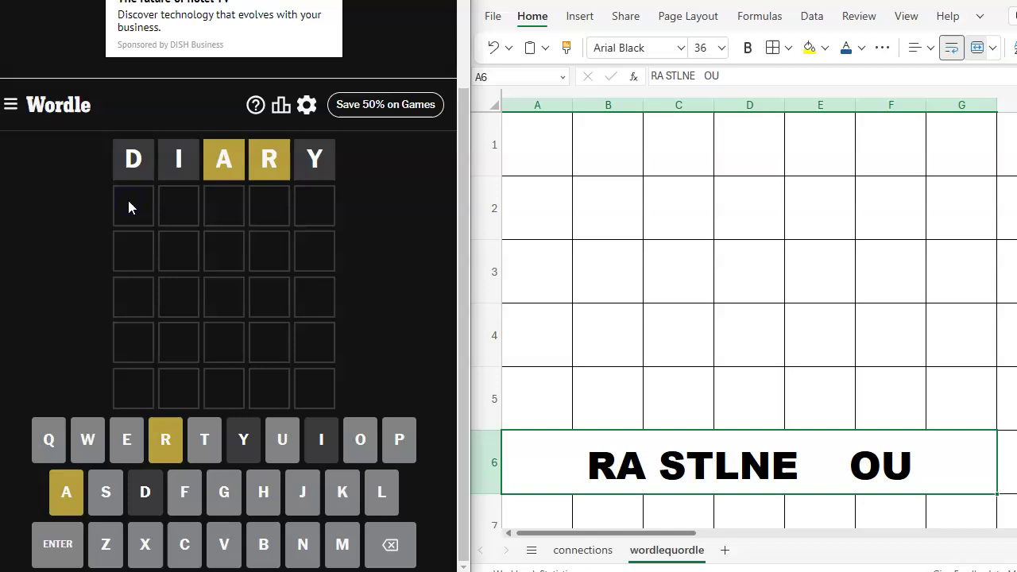
type("later")
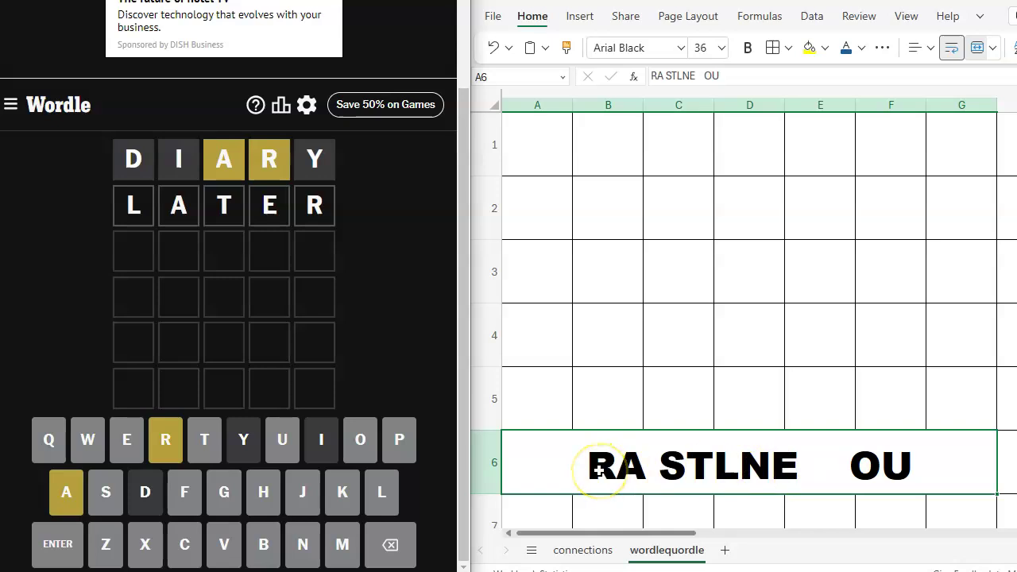
key("Return")
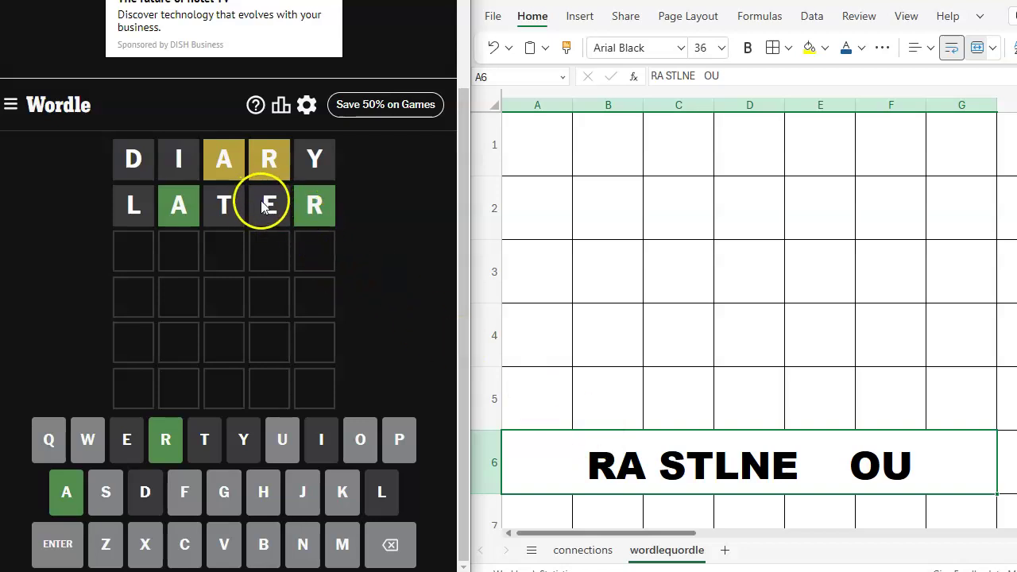
Place green A in B1 and green R in E1, and clear the old row 6 letters.
left_click(607, 144)
type("A")
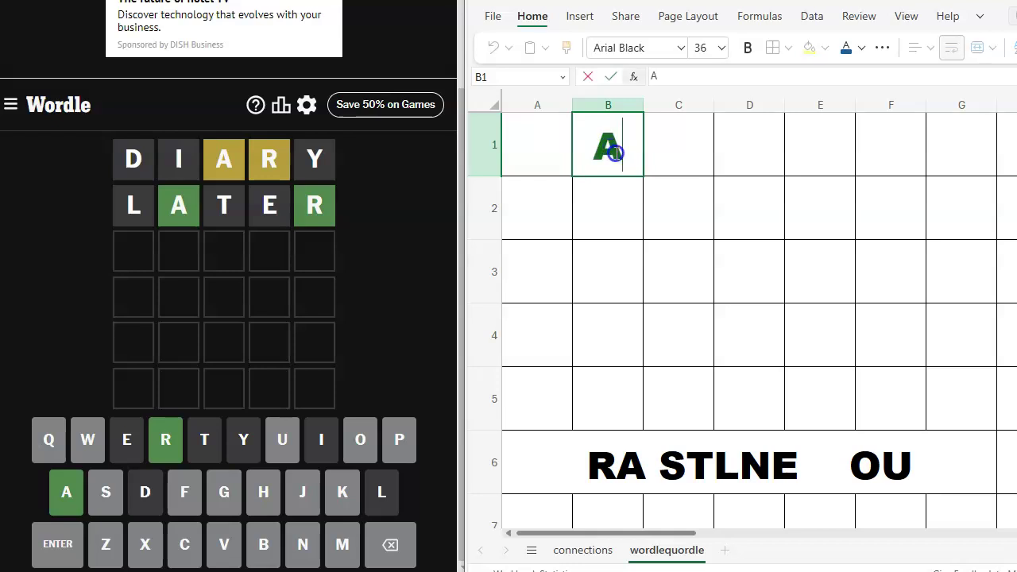
left_click(836, 134)
type("R")
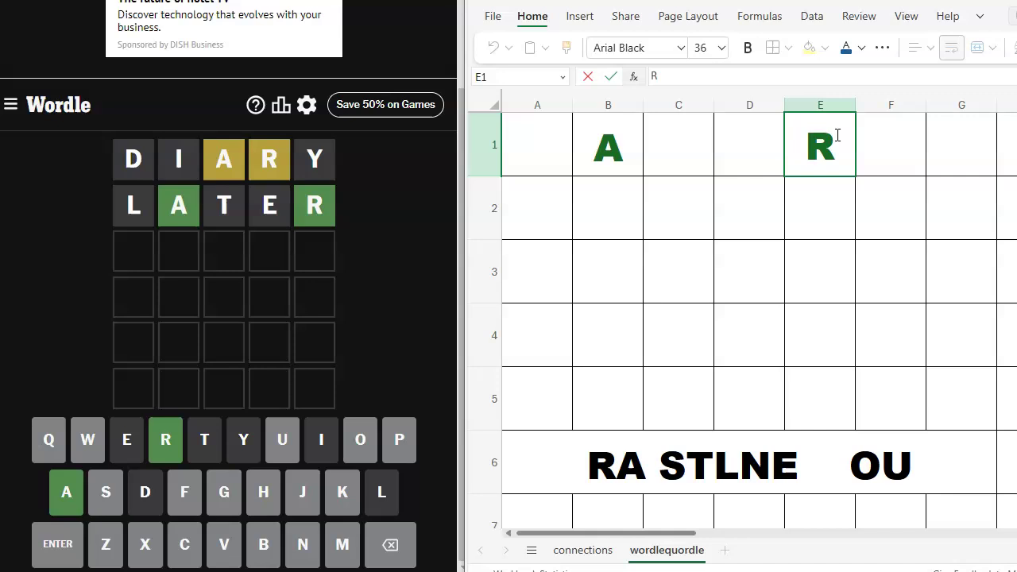
left_click(915, 469)
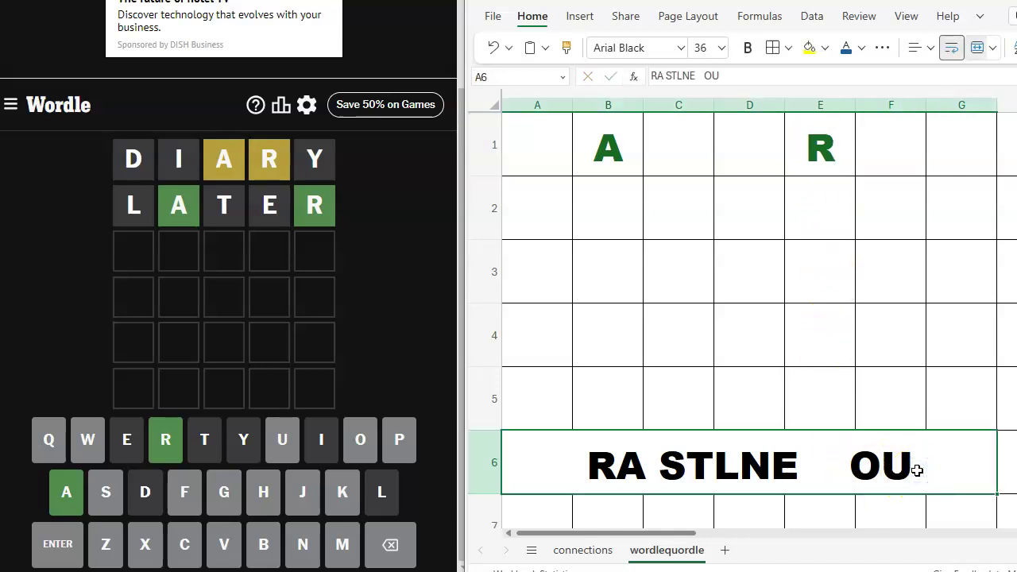
key("BackSpace")
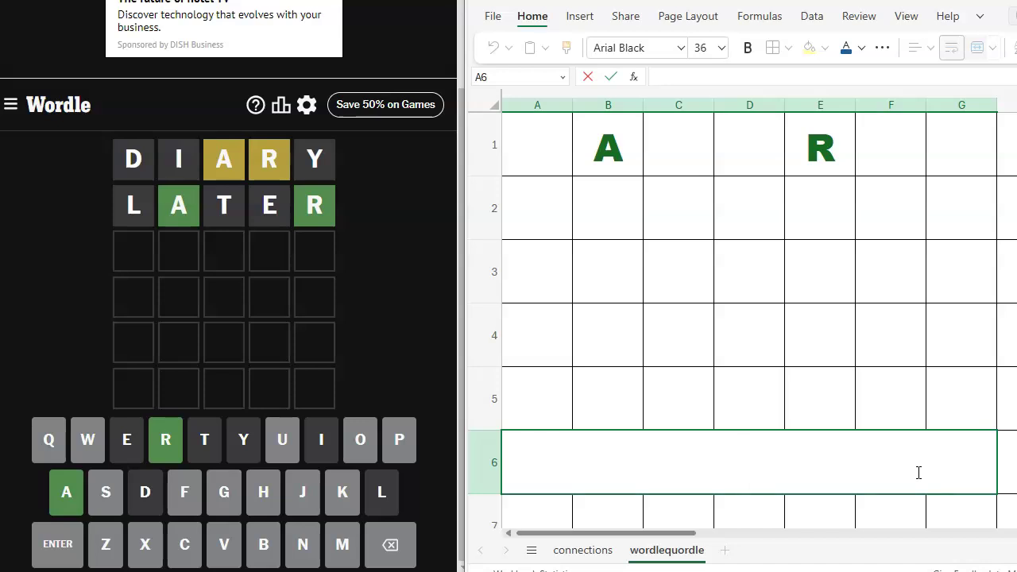
type("SN")
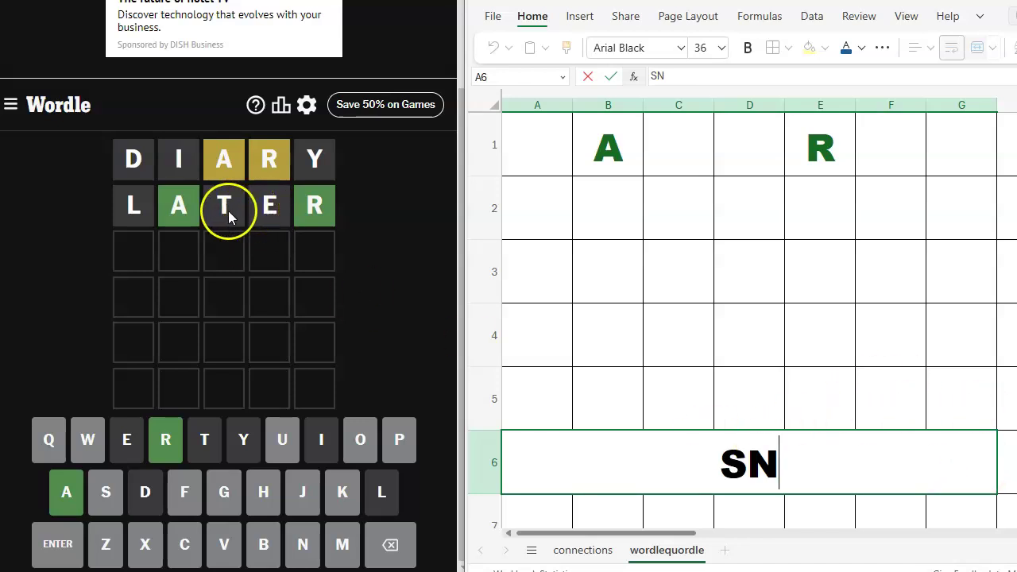
Finish the new row 6 note so it reads SN.
left_click(266, 236)
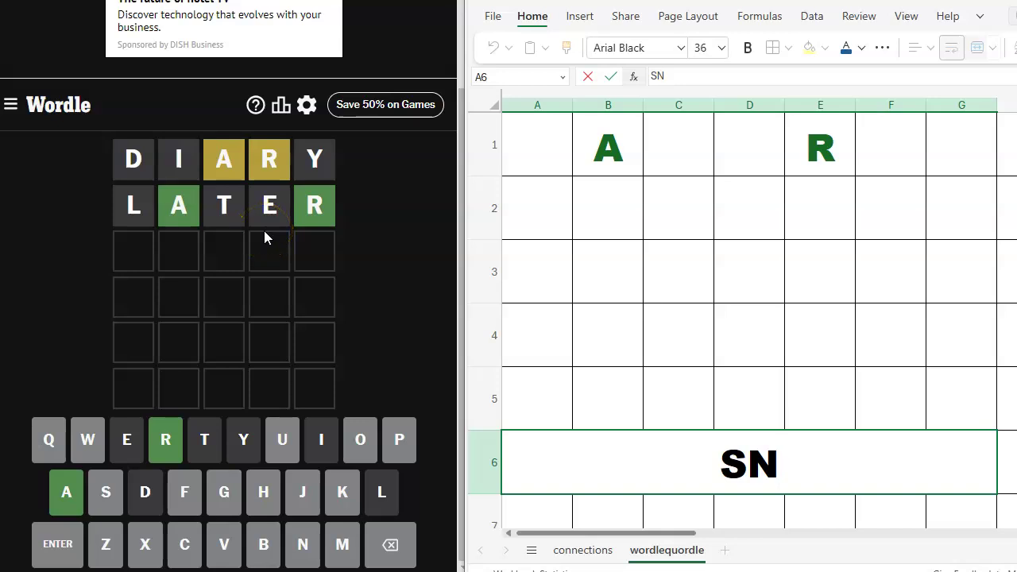
left_click(271, 210)
left_click(230, 203)
left_click(233, 231)
left_click(180, 234)
left_click(223, 208)
Spell FAVOR in blue across A2–E2, noting U in D3 and removing a stray R.
left_click(755, 205)
type("O")
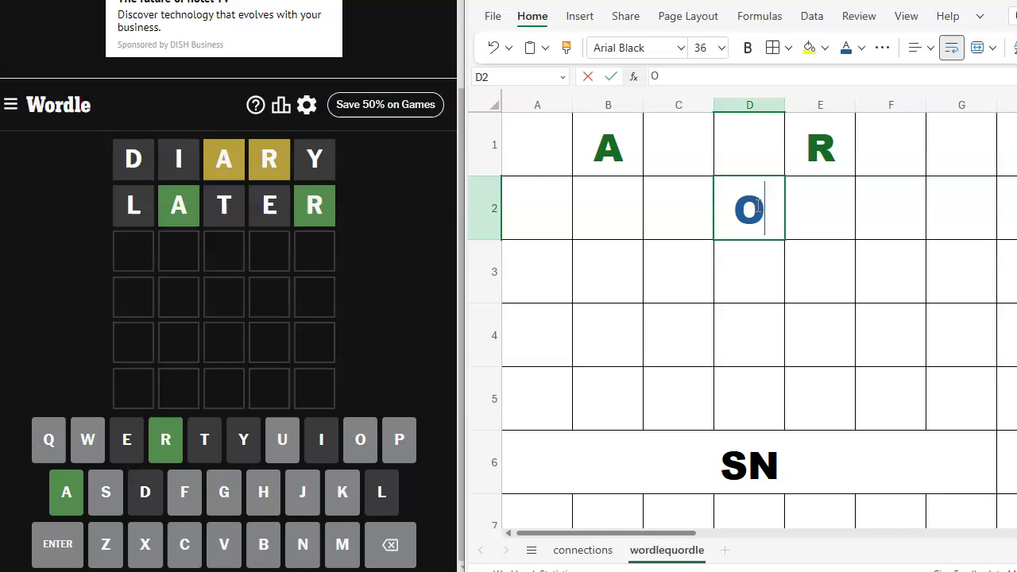
left_click(742, 273)
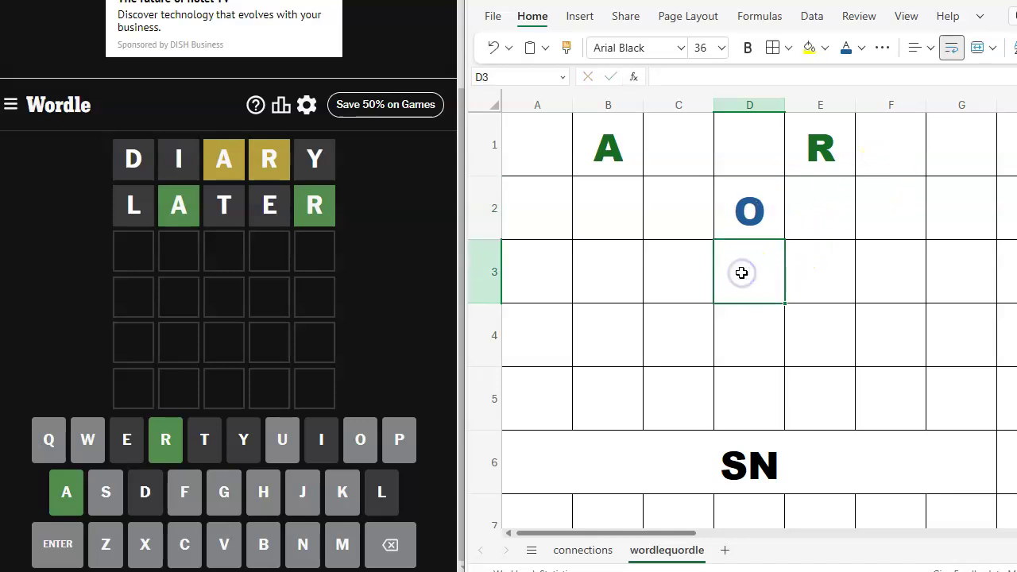
type("U")
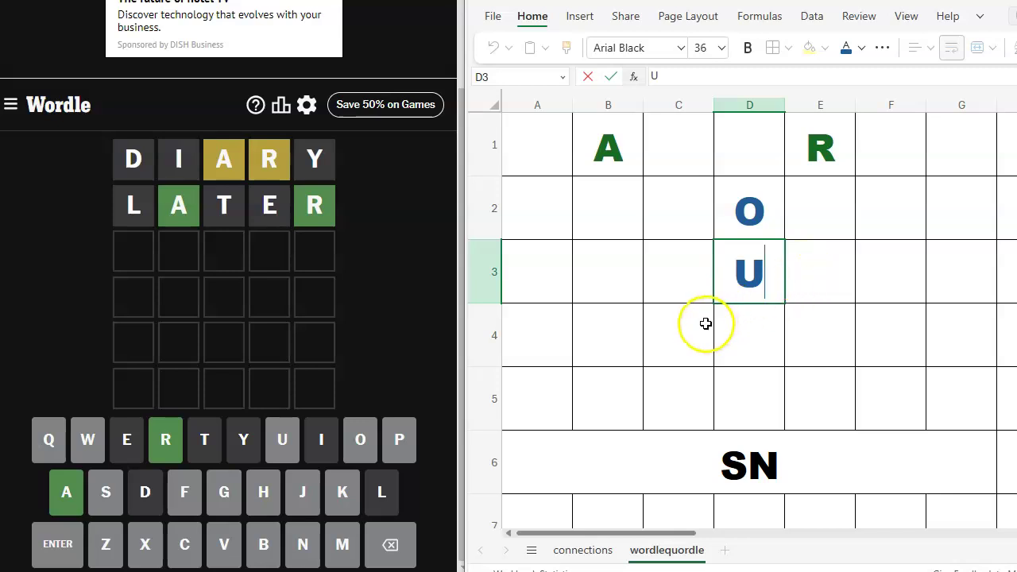
left_click(556, 216)
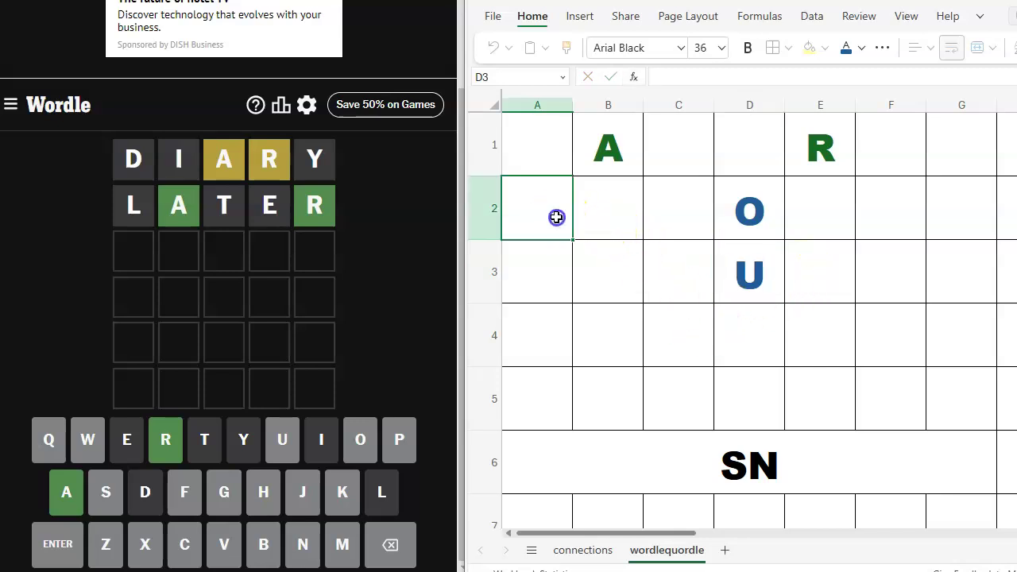
type("F")
key("Tab")
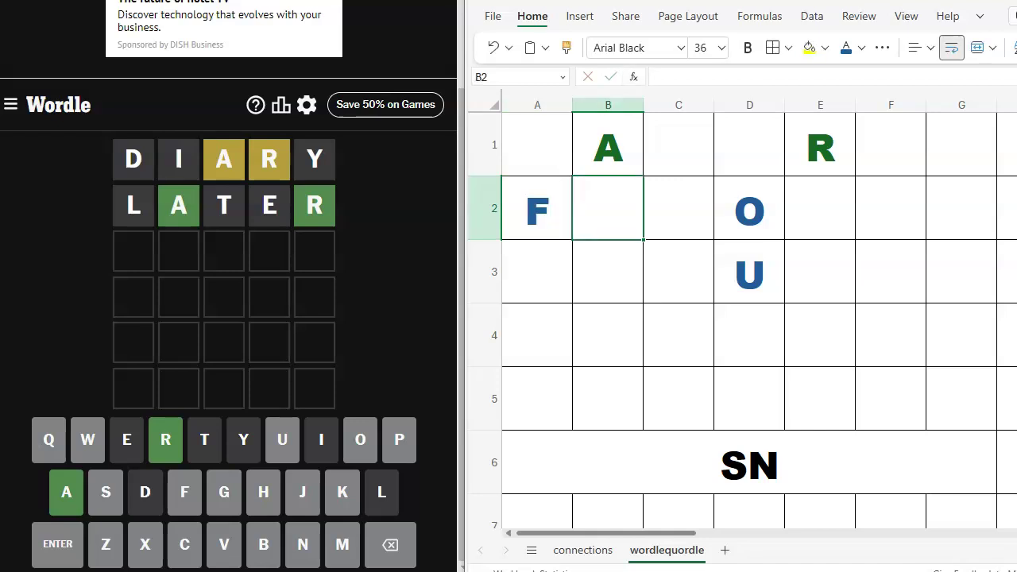
type("A")
key("Tab")
type("V")
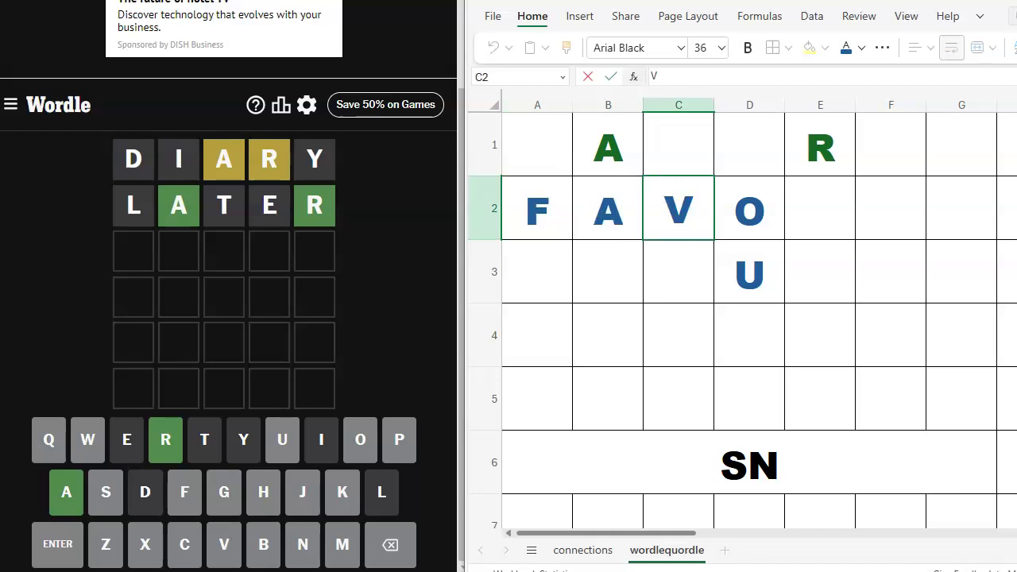
key("Tab")
type("R")
key("BackSpace")
key("BackSpace")
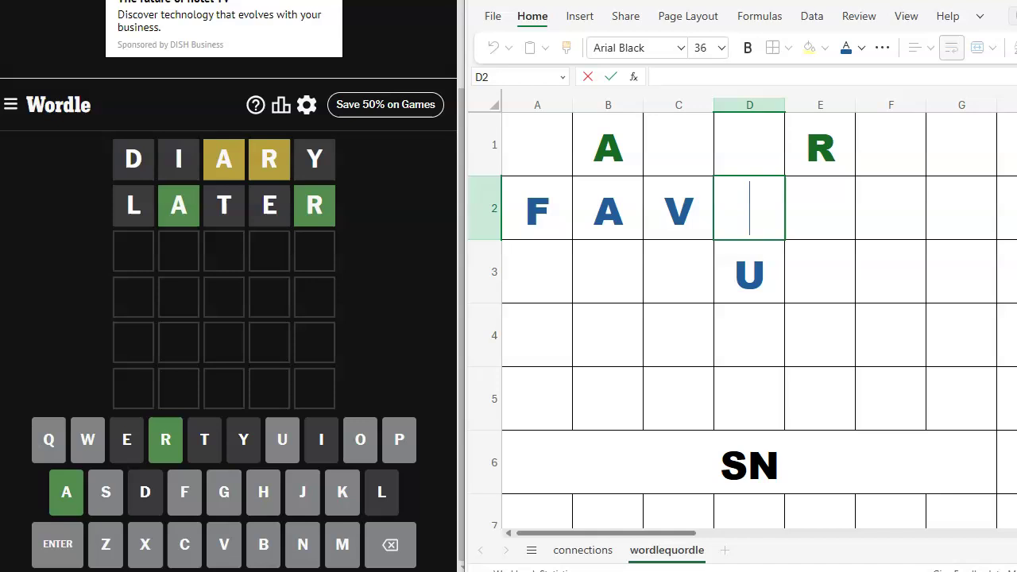
type("O")
key("Tab")
type("R")
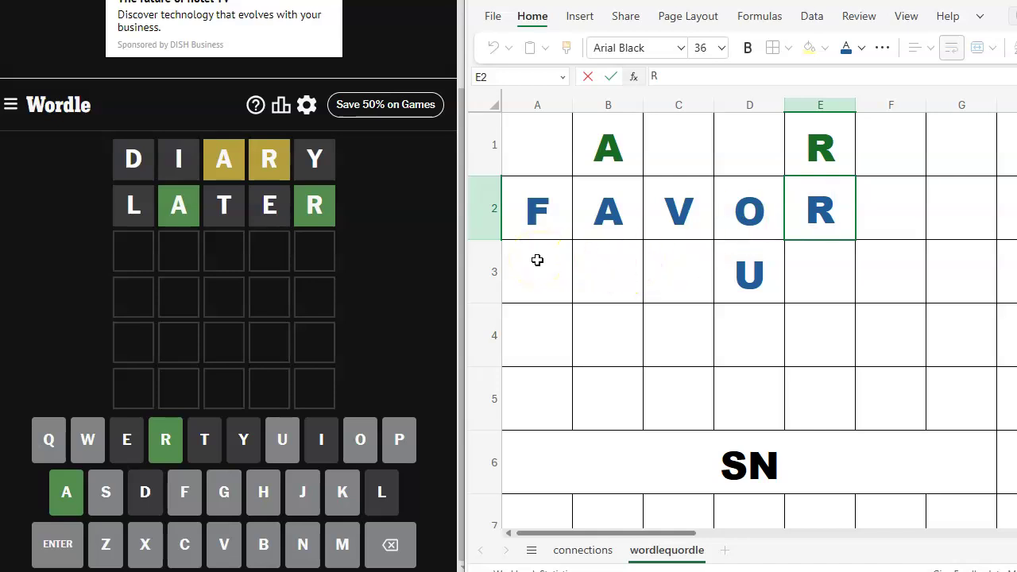
Rewrite the row 6 note from SN to FVPHMNO, correcting the misplaced P.
left_click(779, 467)
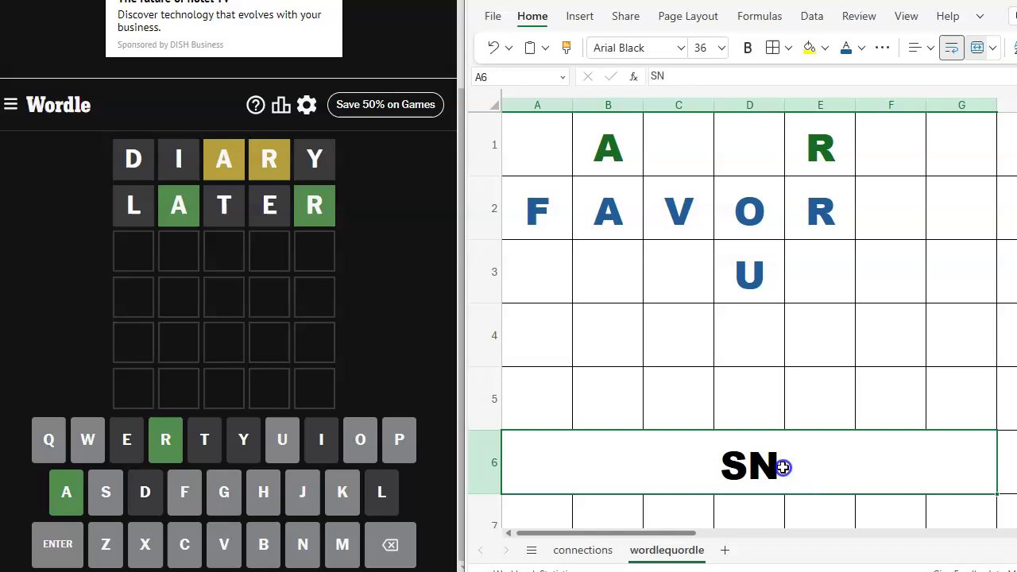
key("BackSpace")
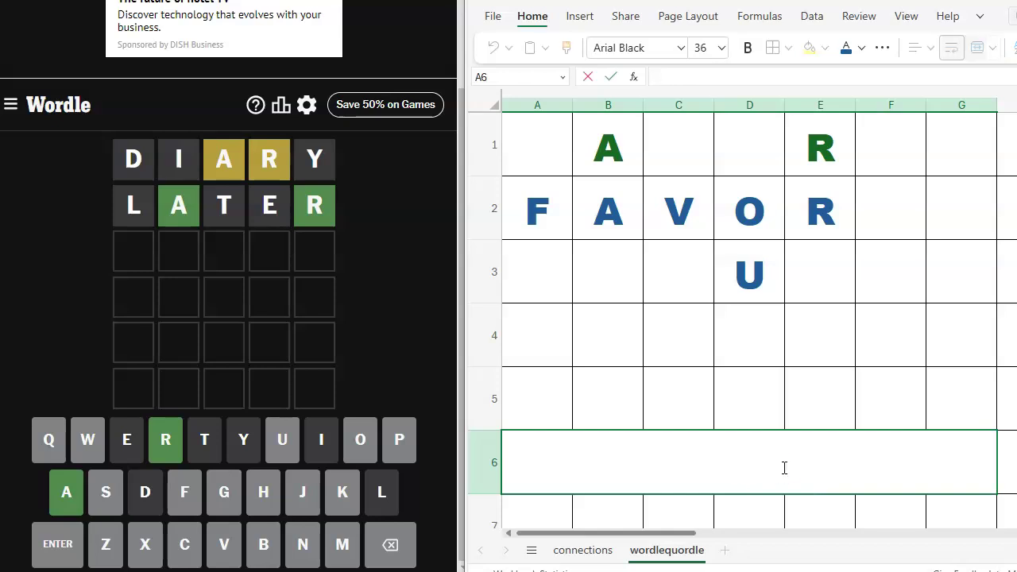
type("F")
type("V")
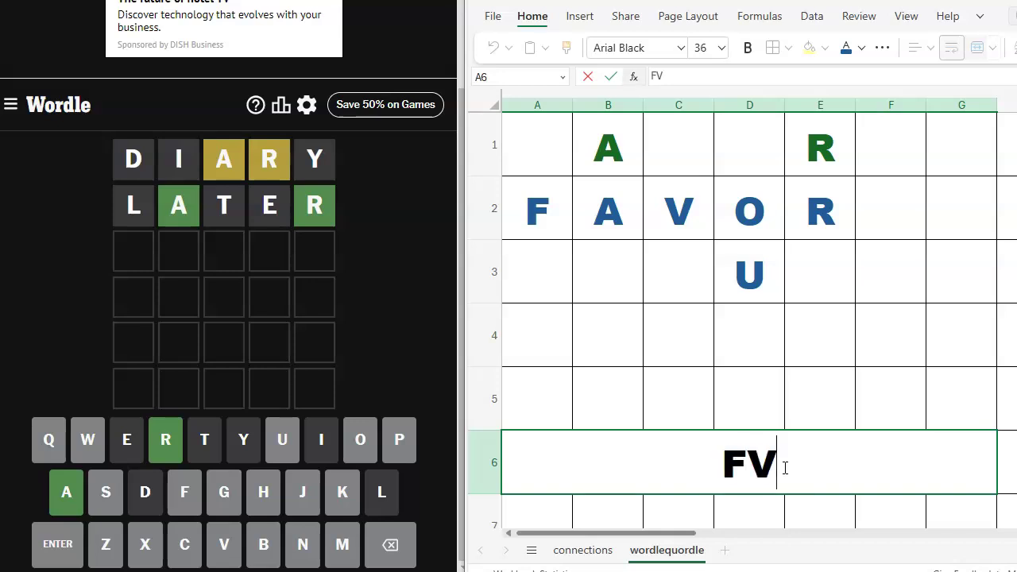
type("P")
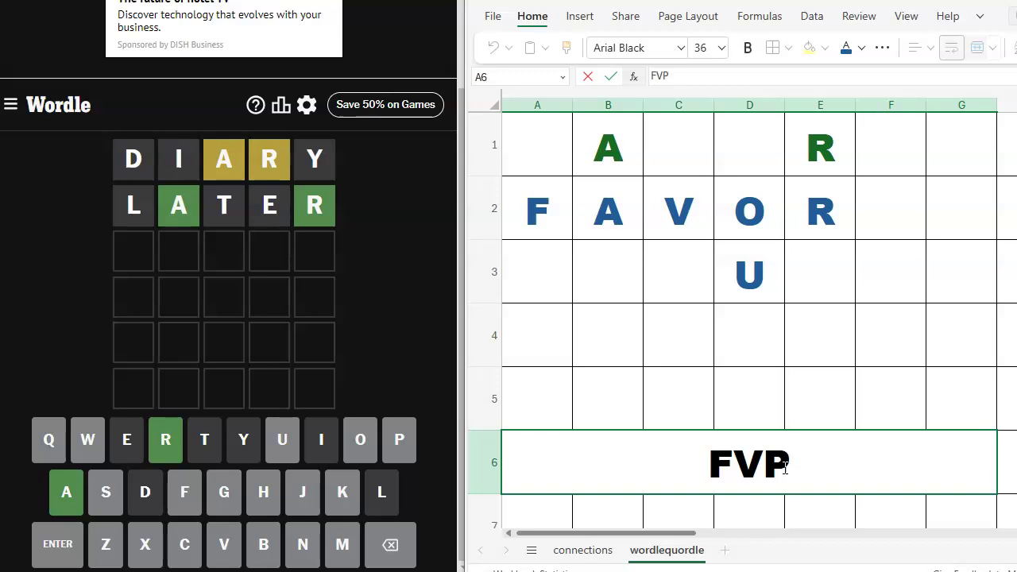
type("H")
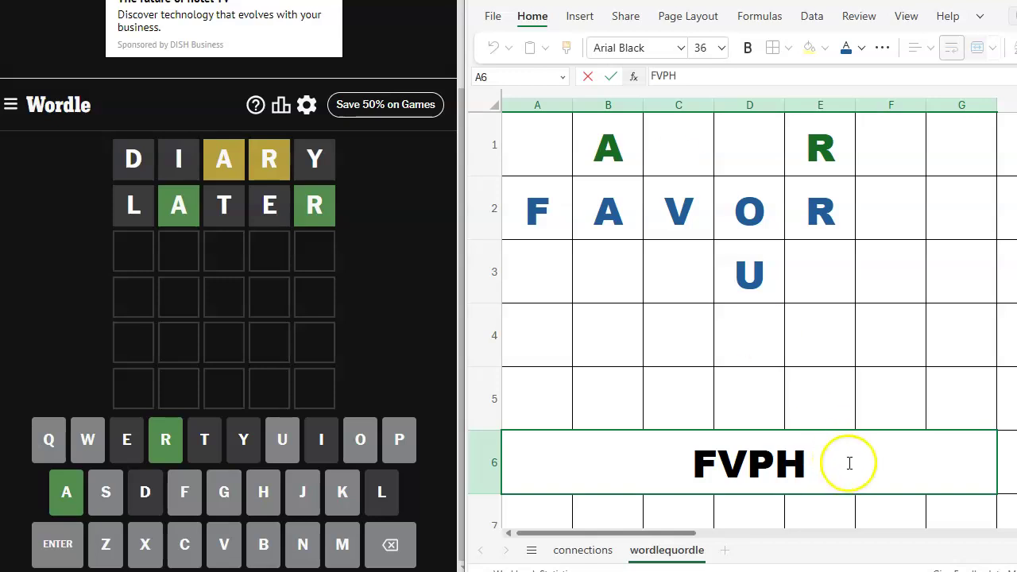
type("MN")
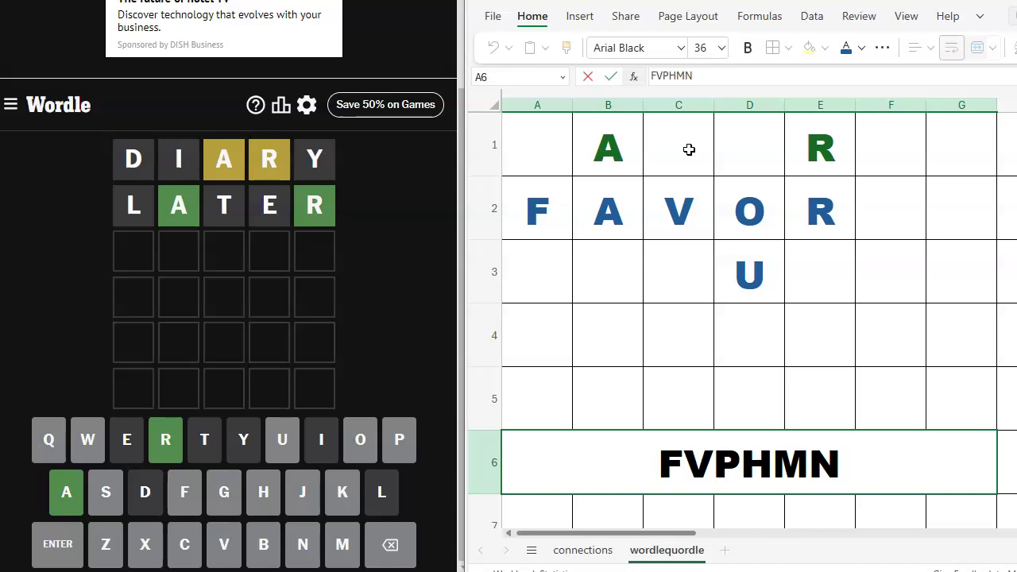
left_click(879, 475)
type("O")
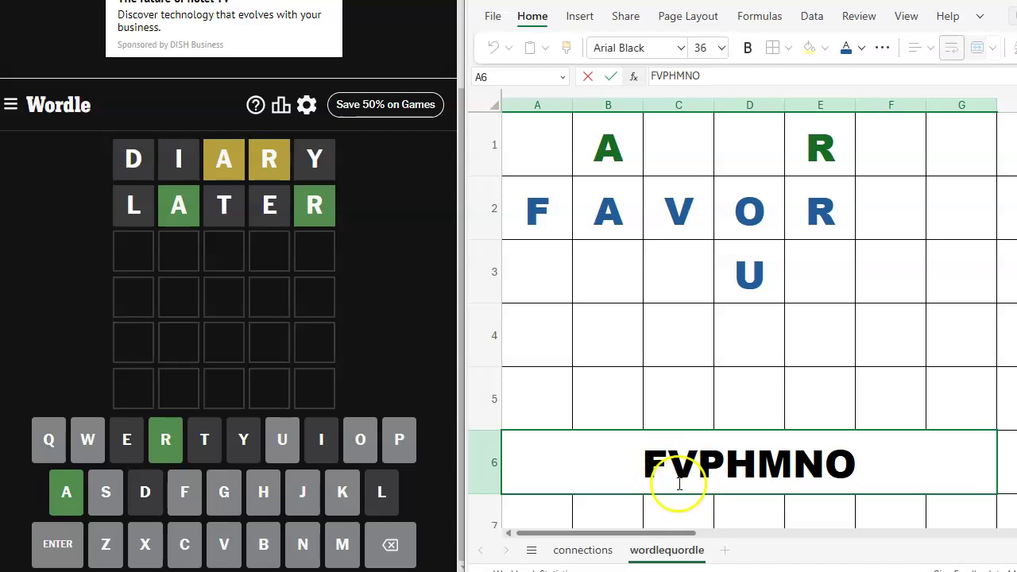
left_click(724, 463)
key("BackSpace")
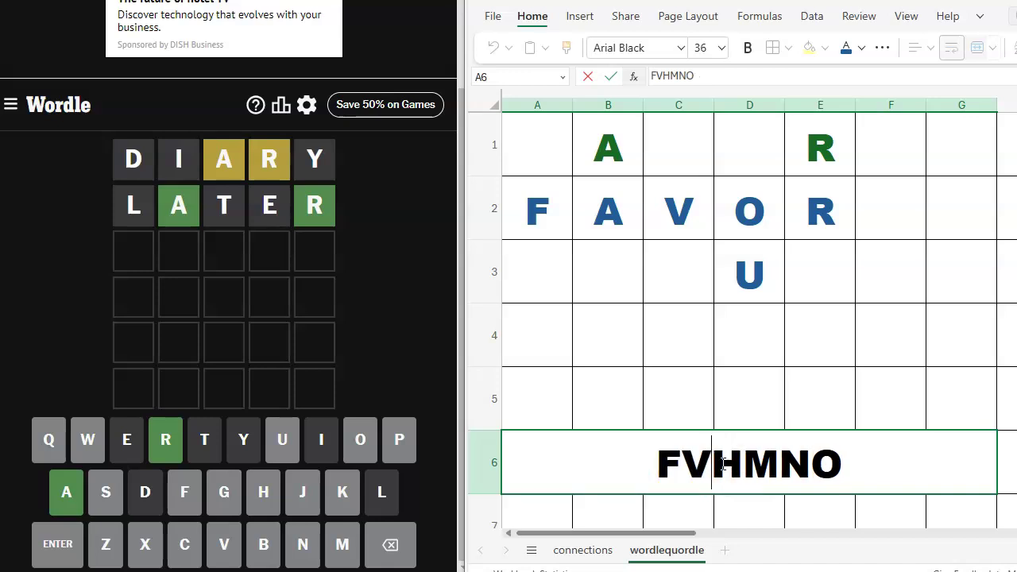
type("P")
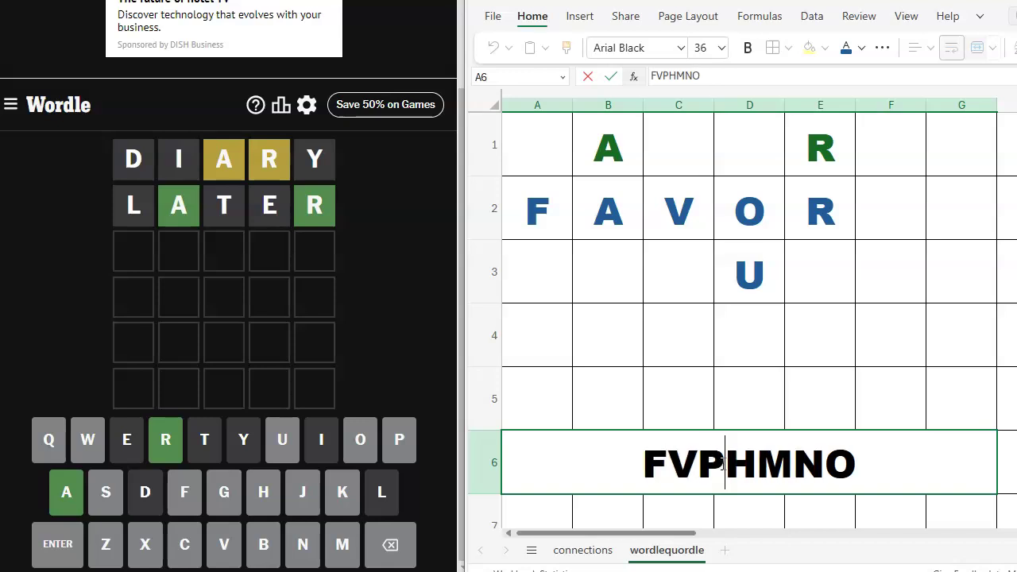
key("BackSpace")
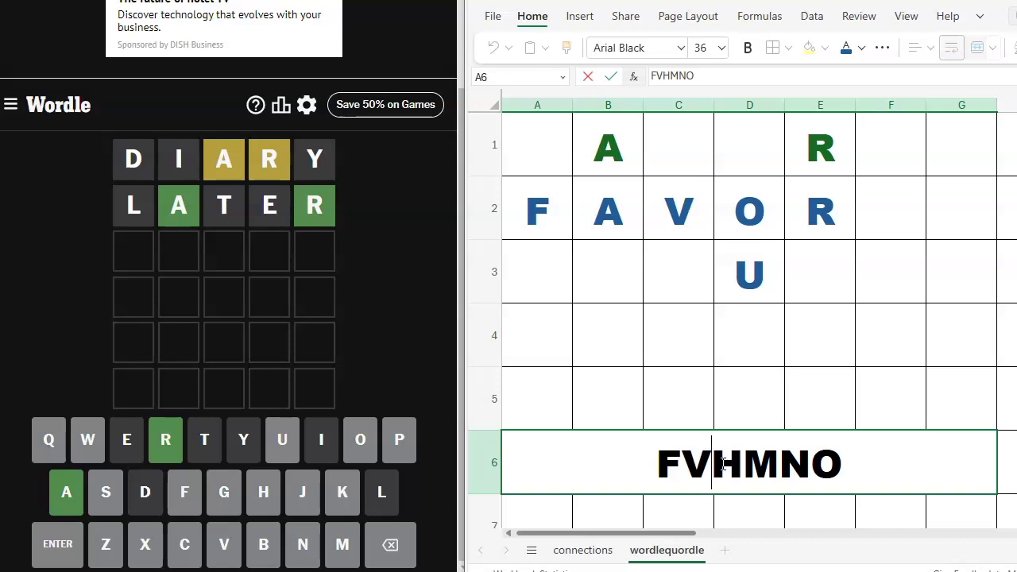
type("P")
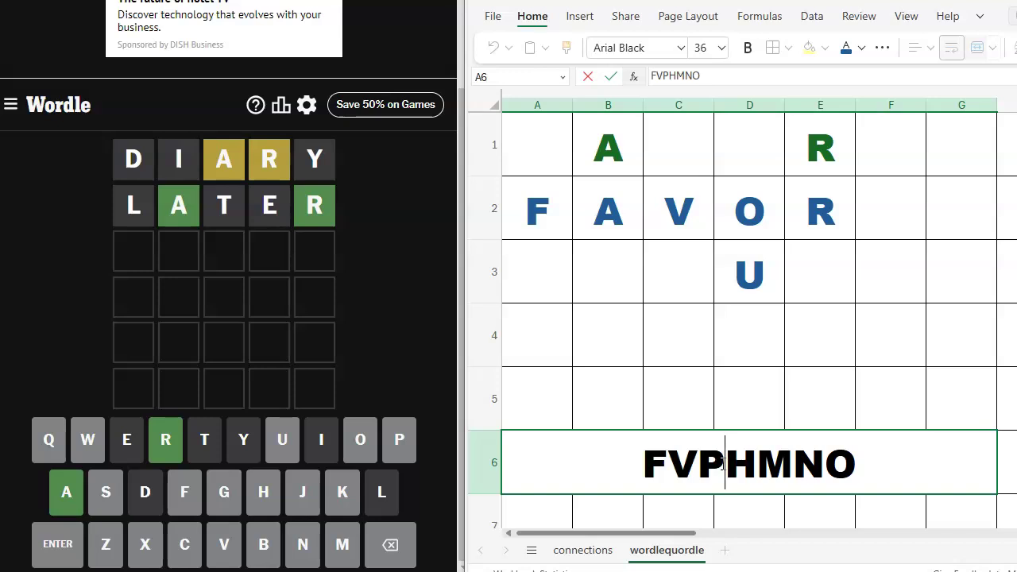
left_click(717, 464)
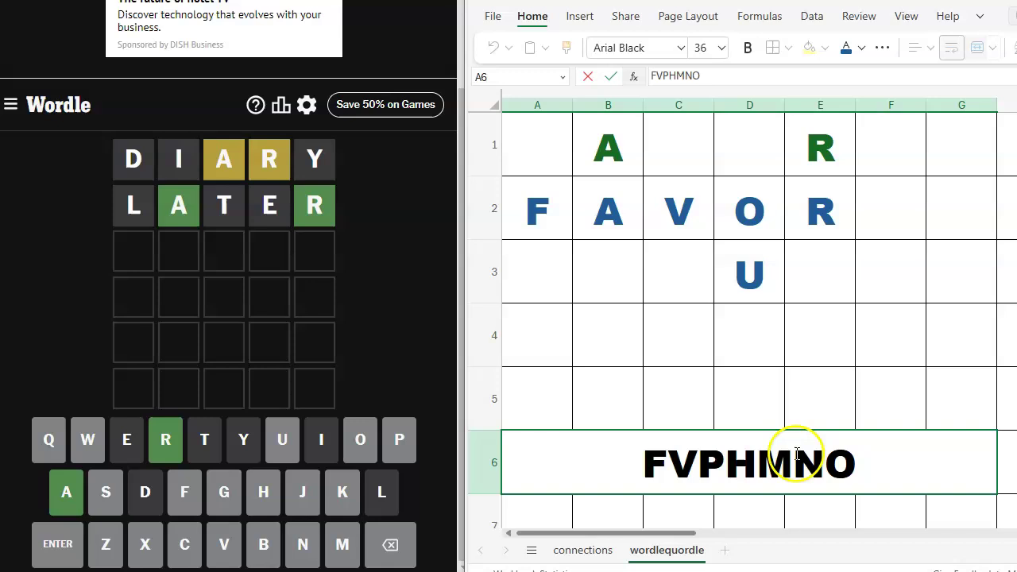
Enter M in D5 and P in E5, and move to C5 for O.
left_click(765, 398)
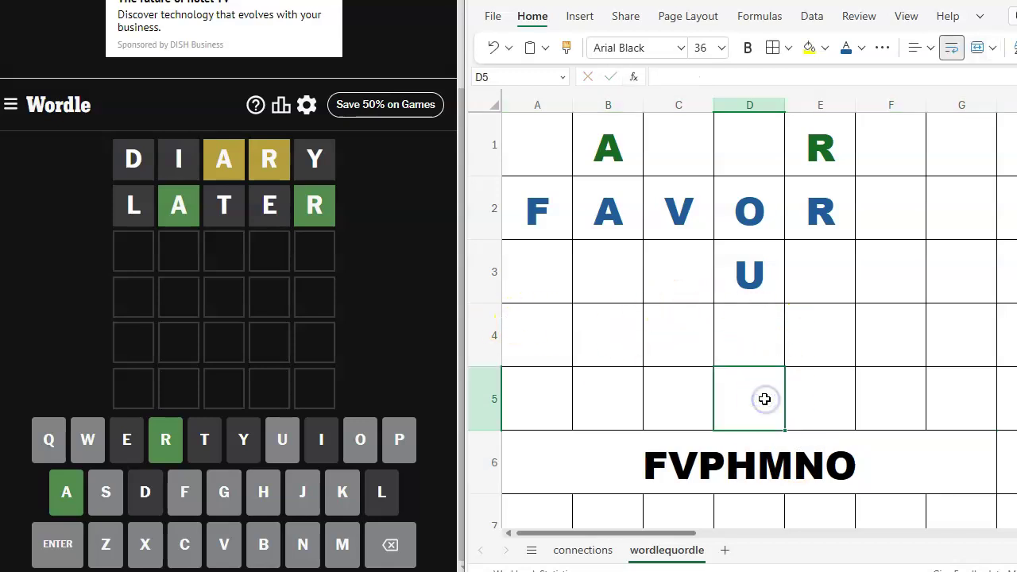
type(",")
key("BackSpace")
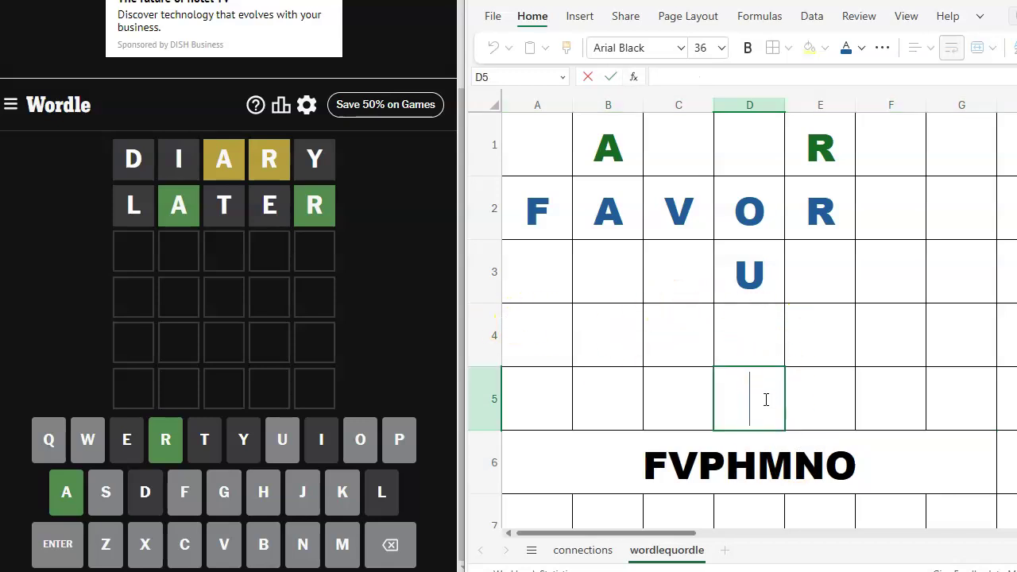
type("M")
key("Tab")
type("P")
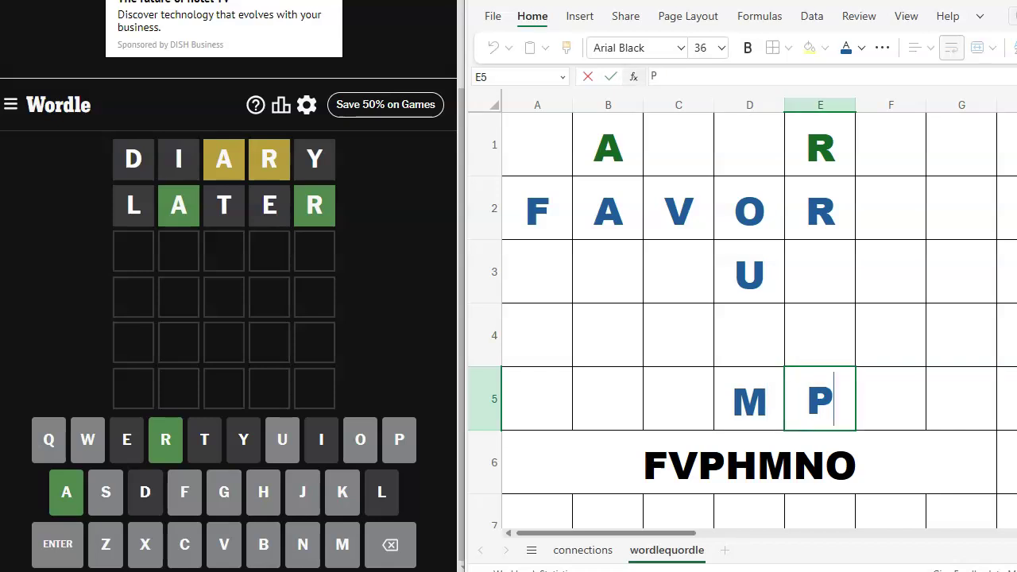
left_click(686, 399)
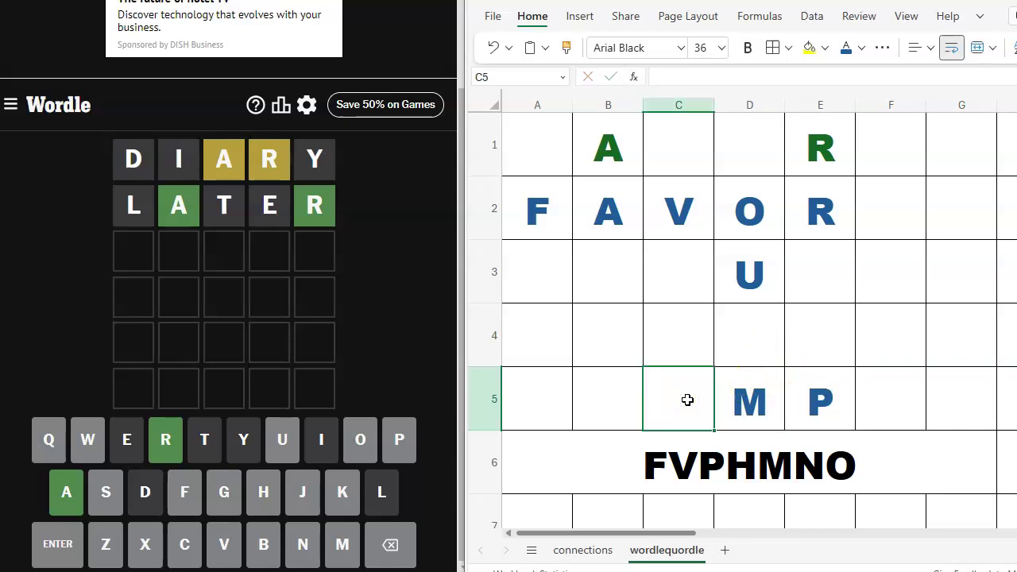
type("O")
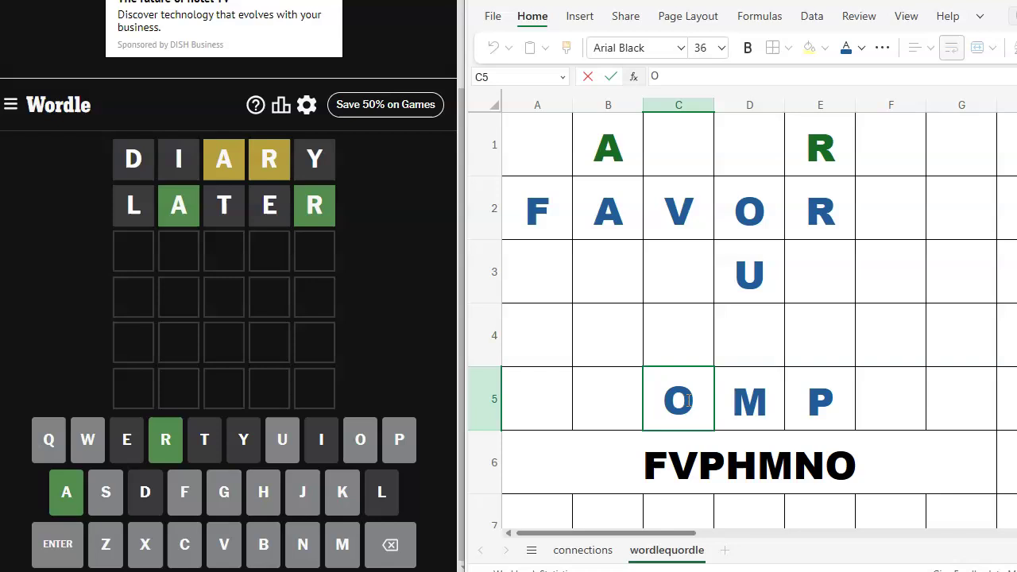
Add C and H in A5–B5, then play CHOMP as Wordle's third guess.
left_click(544, 393)
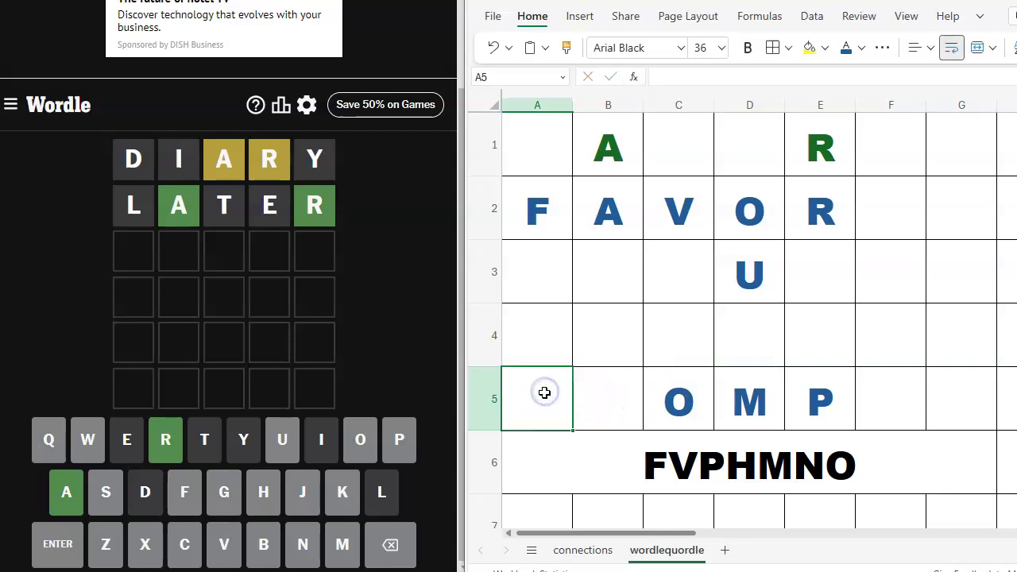
type("C")
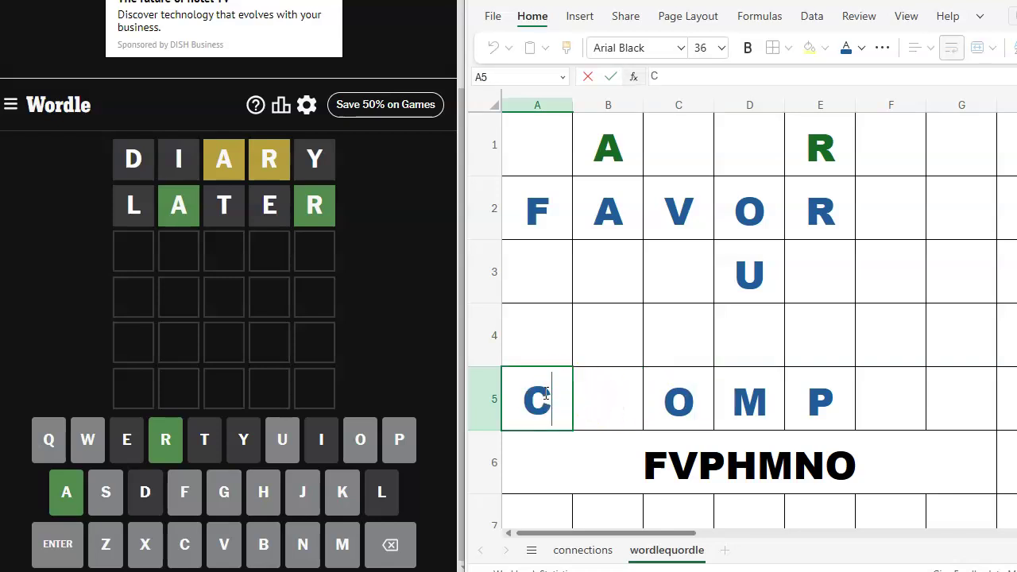
key("Tab")
type("H")
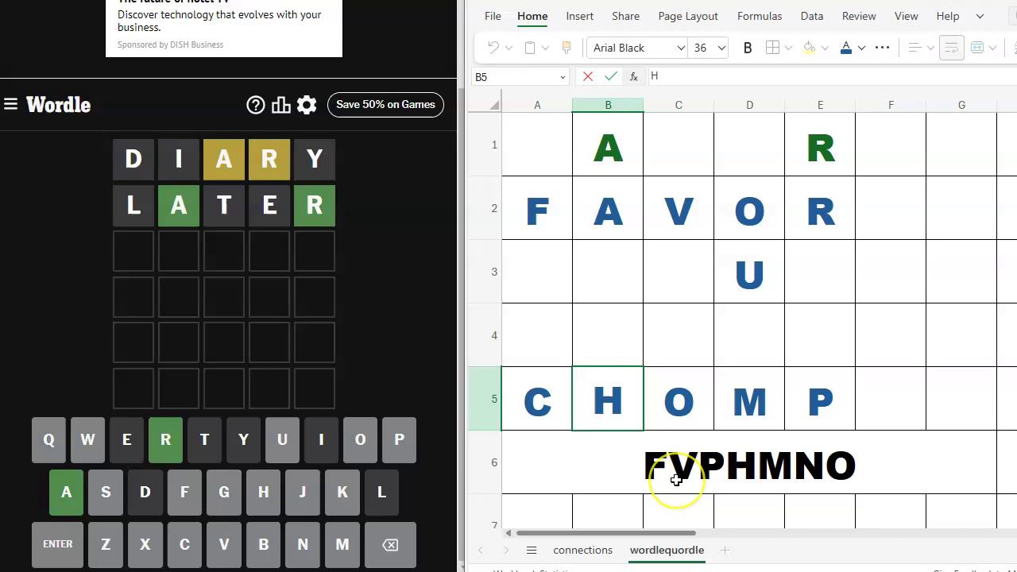
left_click(144, 254)
type("hom")
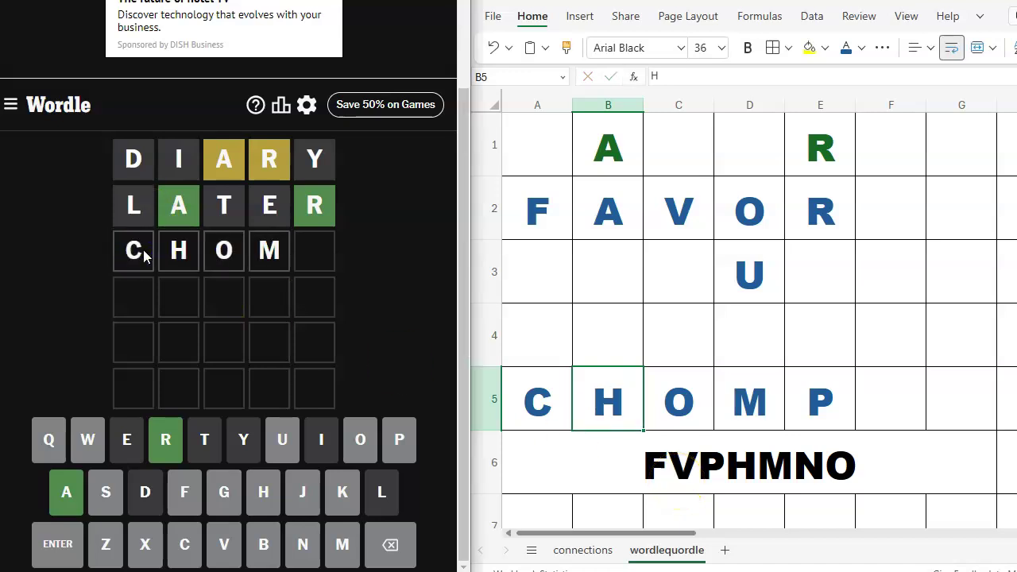
type("p")
key("Return")
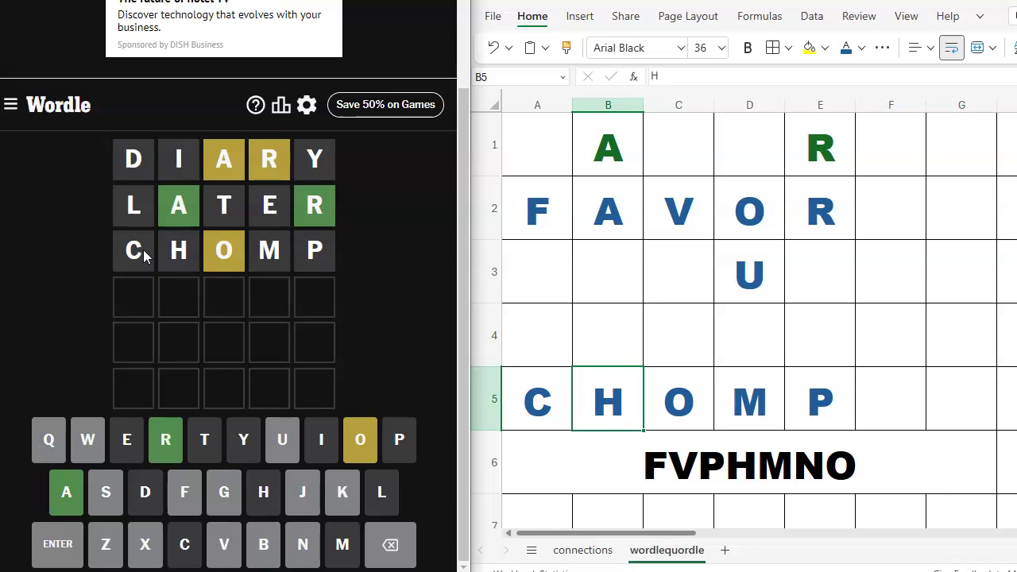
Delete the FVPHMNO note and all the CHOMP letters in row 5.
left_click(876, 467)
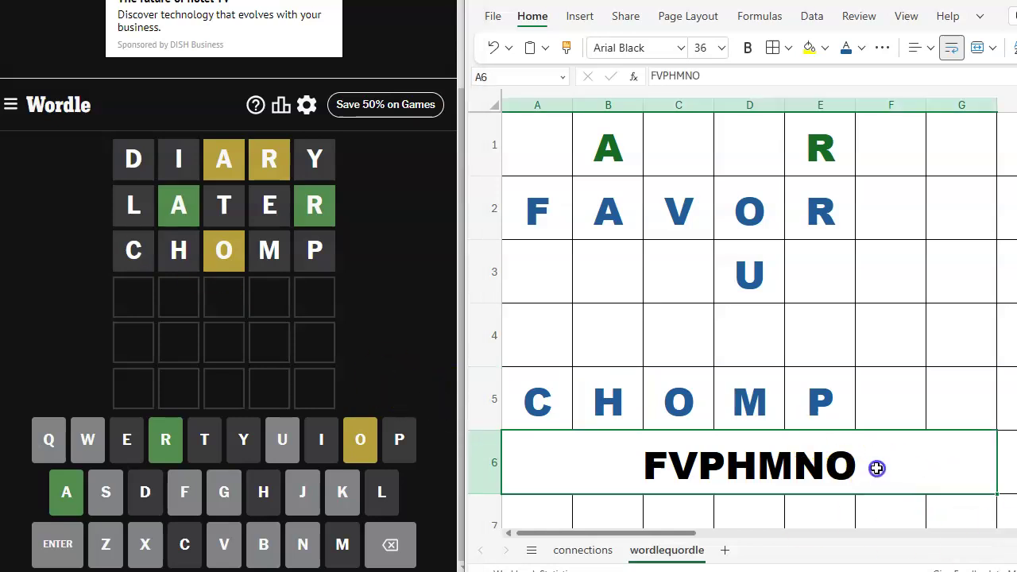
key("Delete")
left_click(819, 402)
key("Delete")
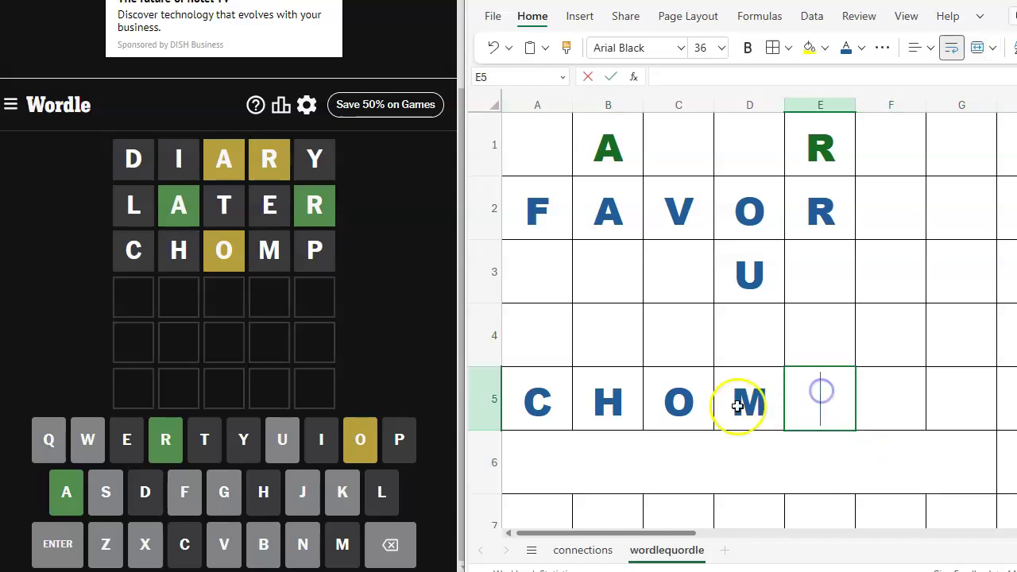
left_click(749, 401)
key("Delete")
left_click(678, 401)
key("Delete")
left_click(608, 401)
key("Delete")
left_click(537, 402)
key("Delete")
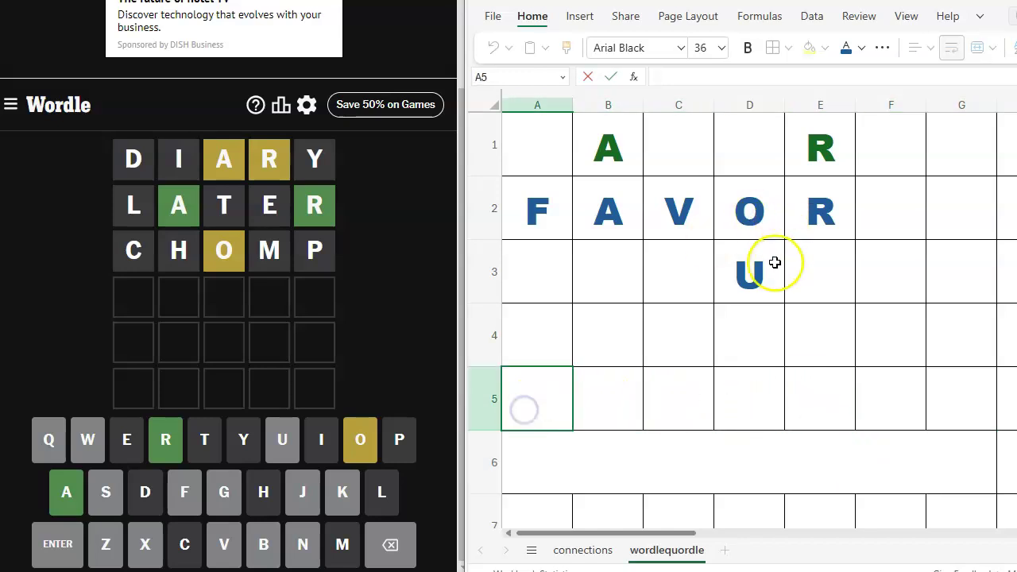
Clear the FAVOR letters in row 2, then enter green O in D1 and blue O in D2.
left_click(820, 210)
key("Delete")
left_click(749, 210)
key("Delete")
left_click(677, 211)
key("Delete")
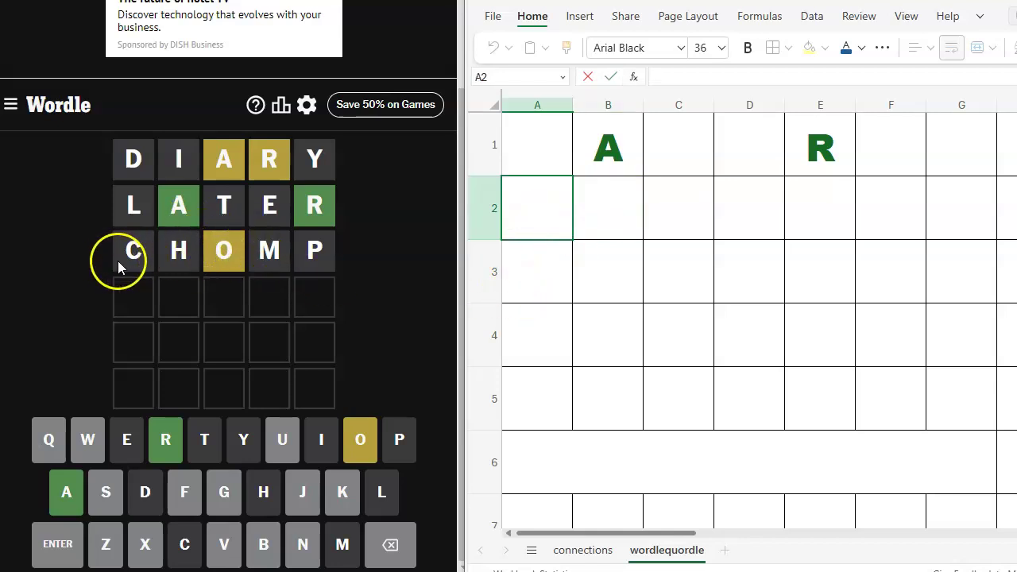
left_click(748, 143)
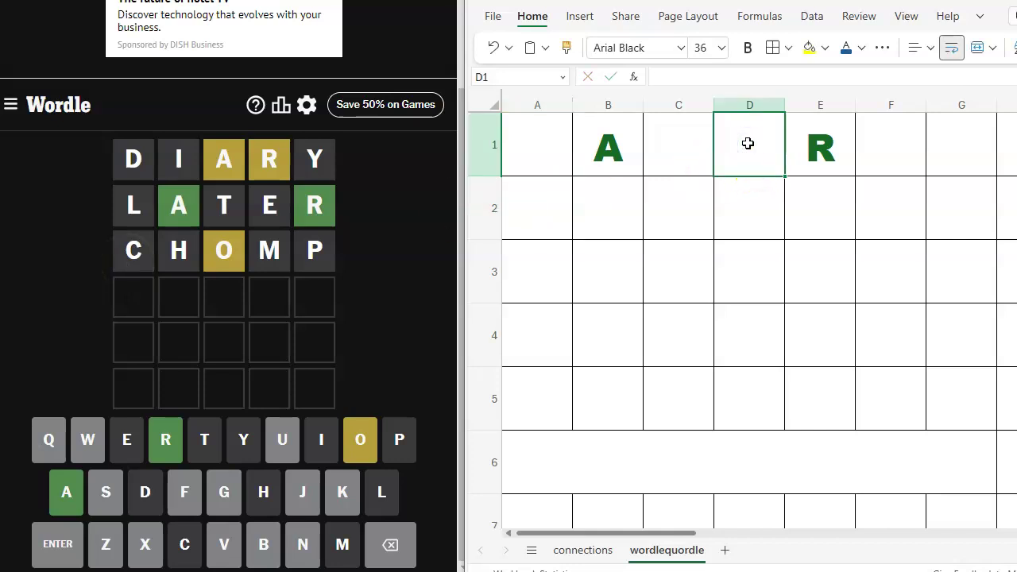
type("O")
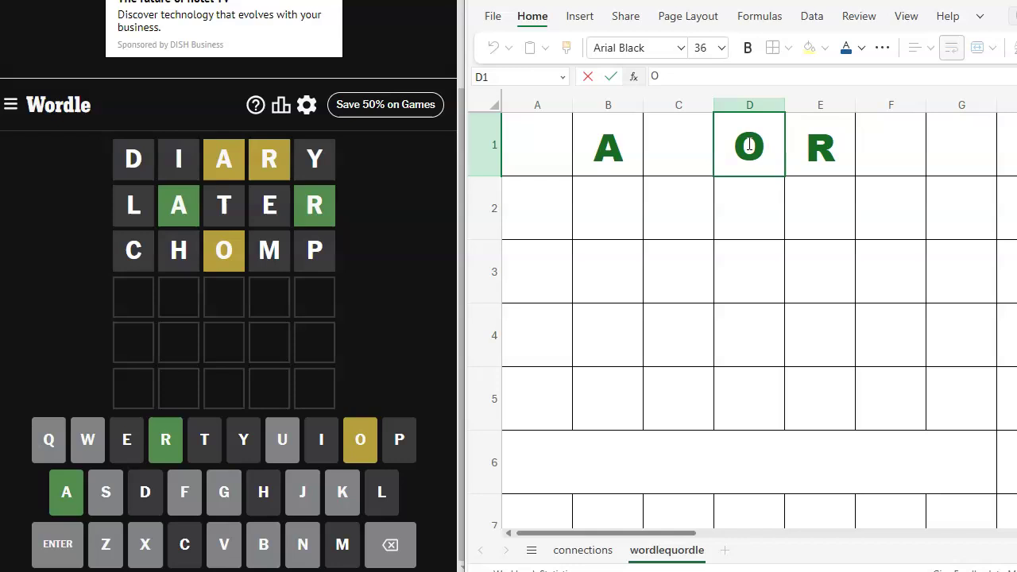
left_click(754, 207)
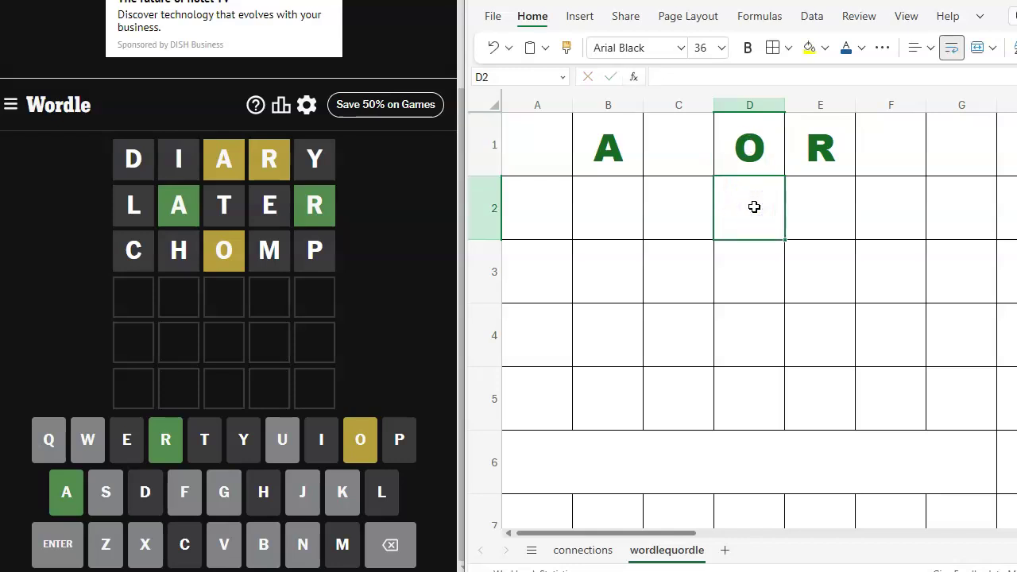
type("O")
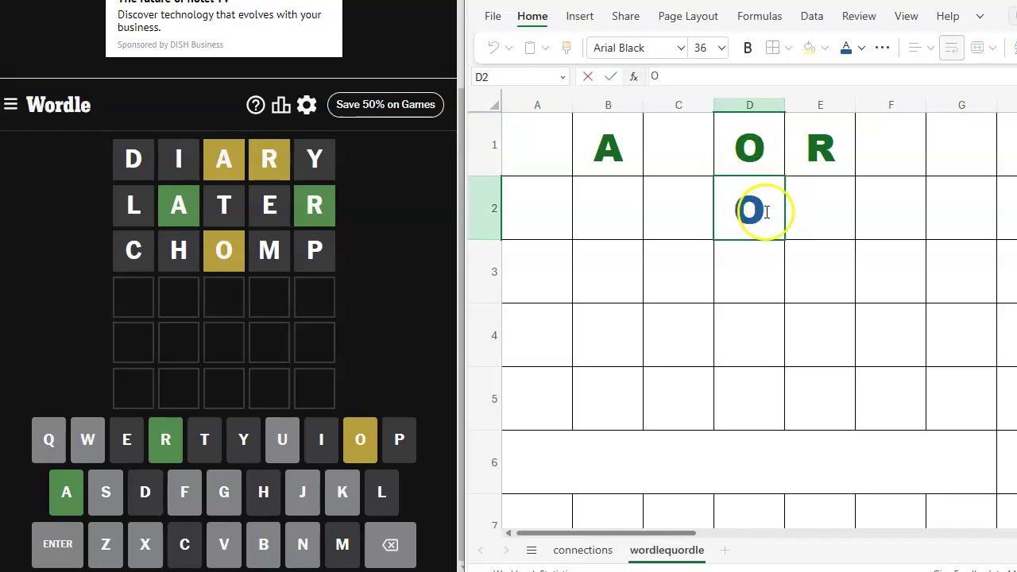
left_click(743, 222)
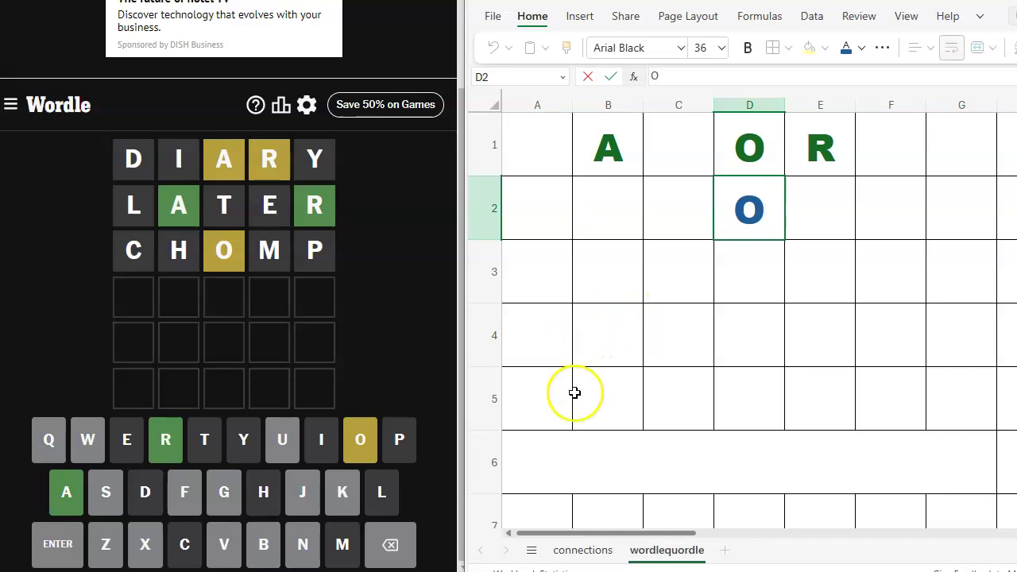
Type SVFVRZ into the row 6 note and wrap the R in parentheses.
left_click(594, 460)
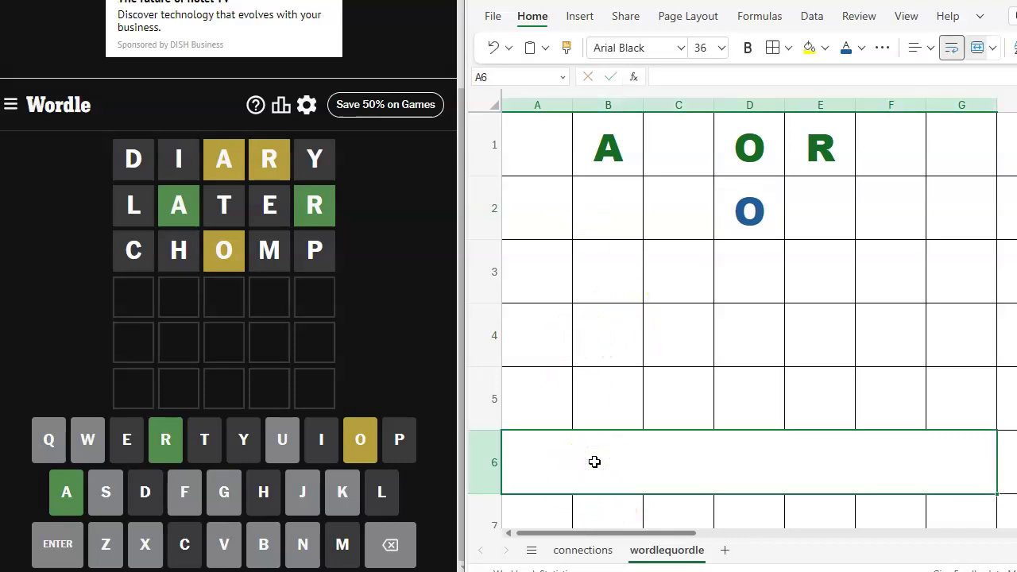
type("SV")
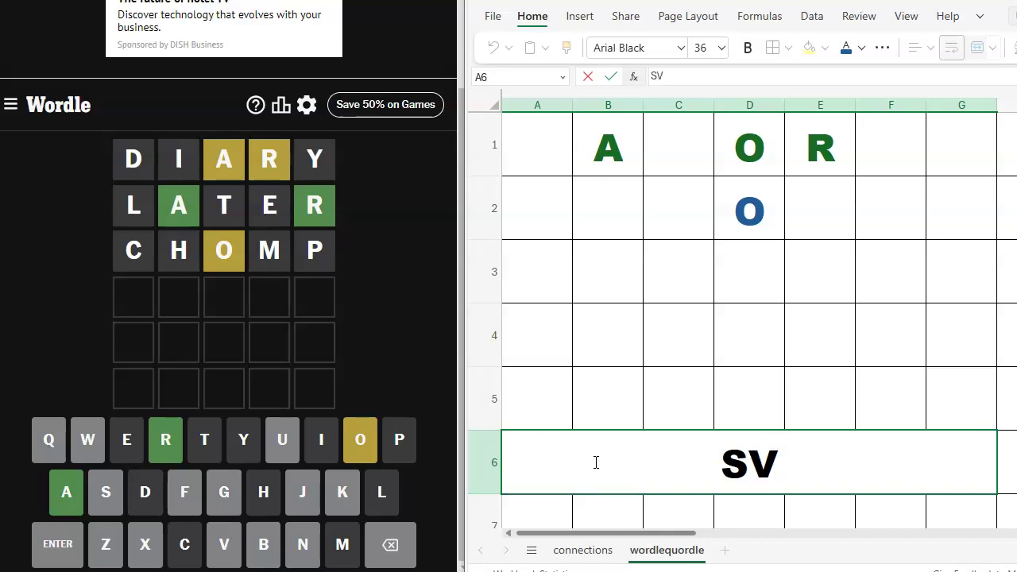
type("F")
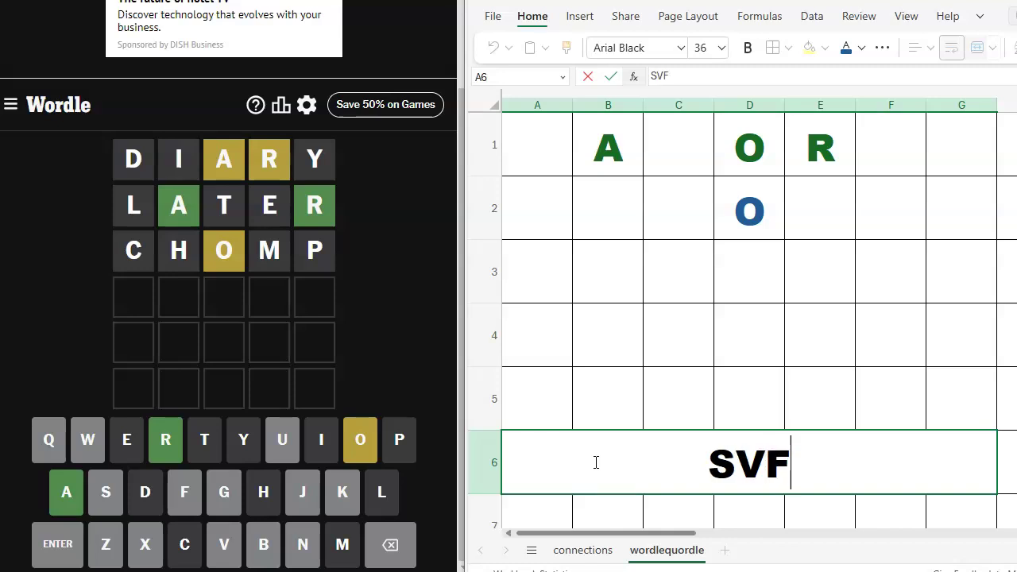
type("V")
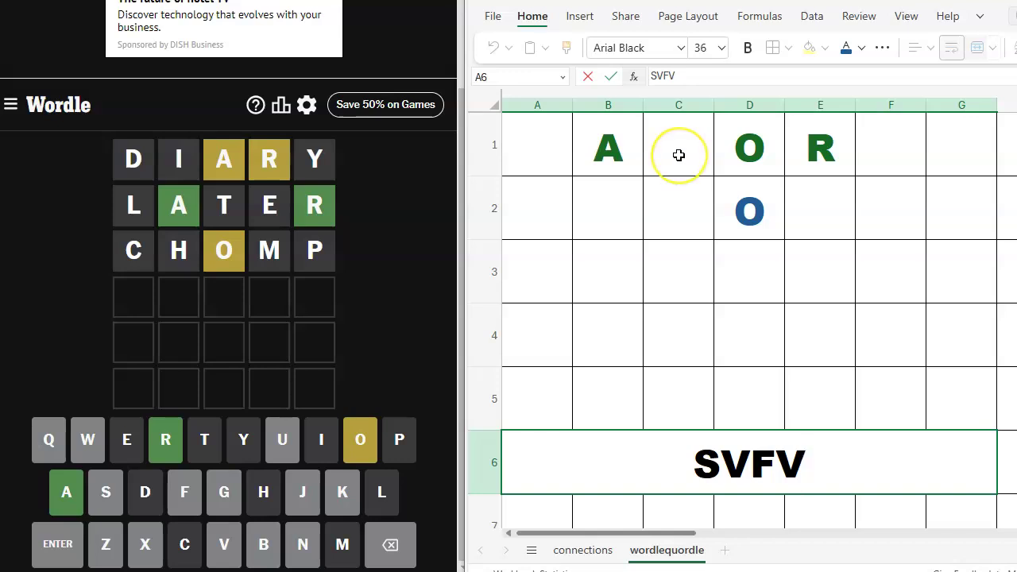
type("R")
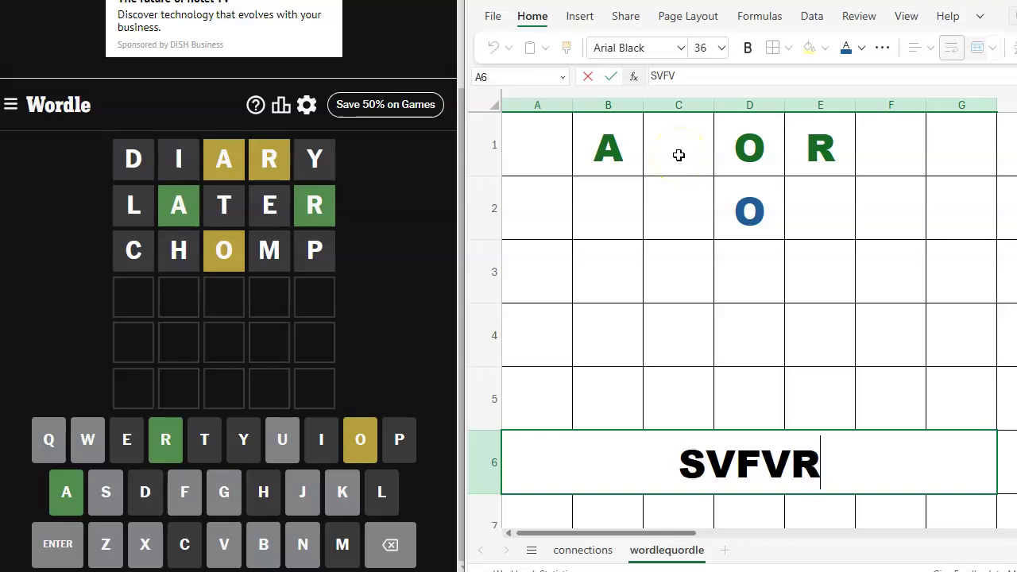
type("Z")
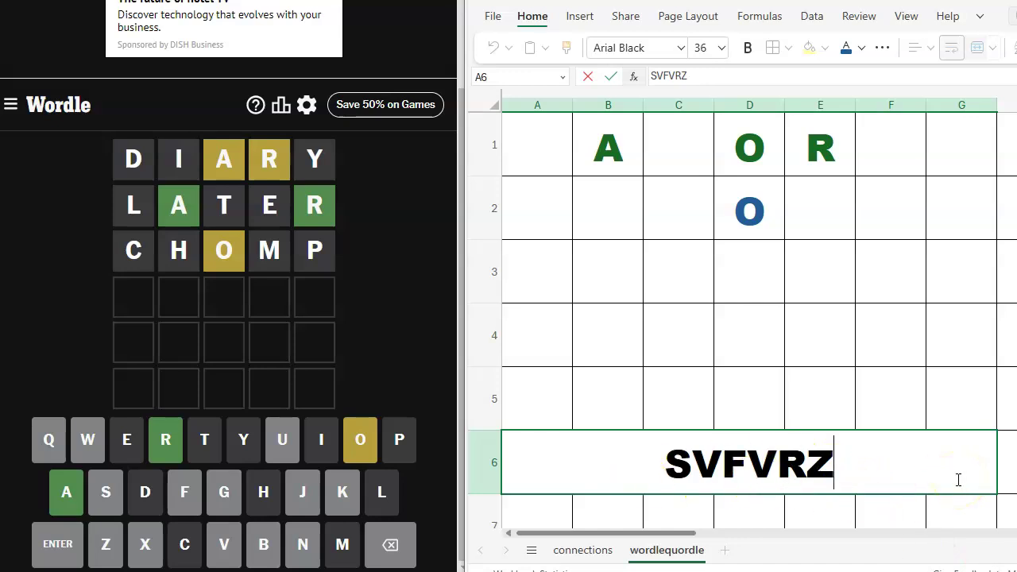
left_click(779, 466)
type("9")
key("BackSpace")
type("(")
left_click(810, 473)
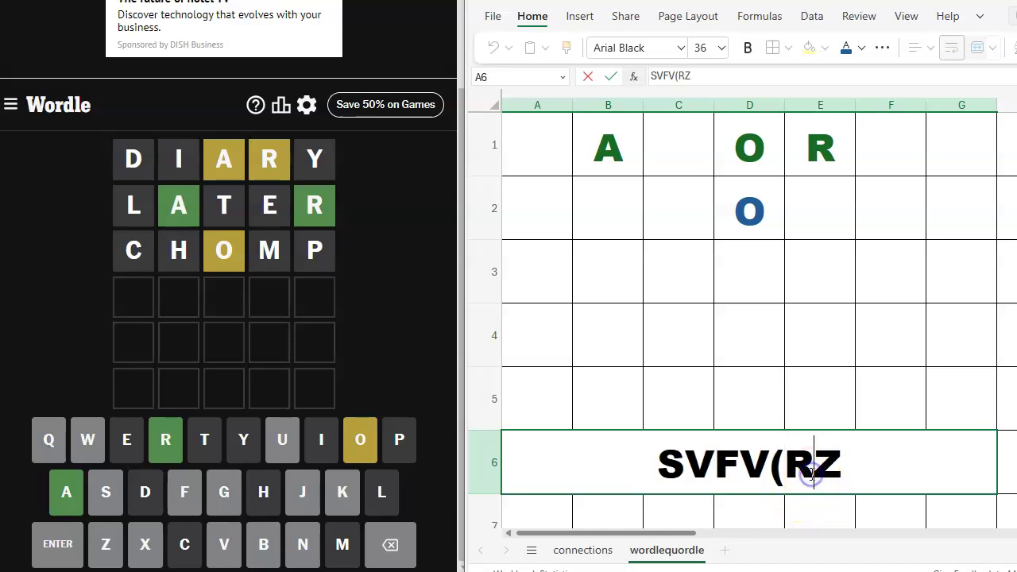
type(")")
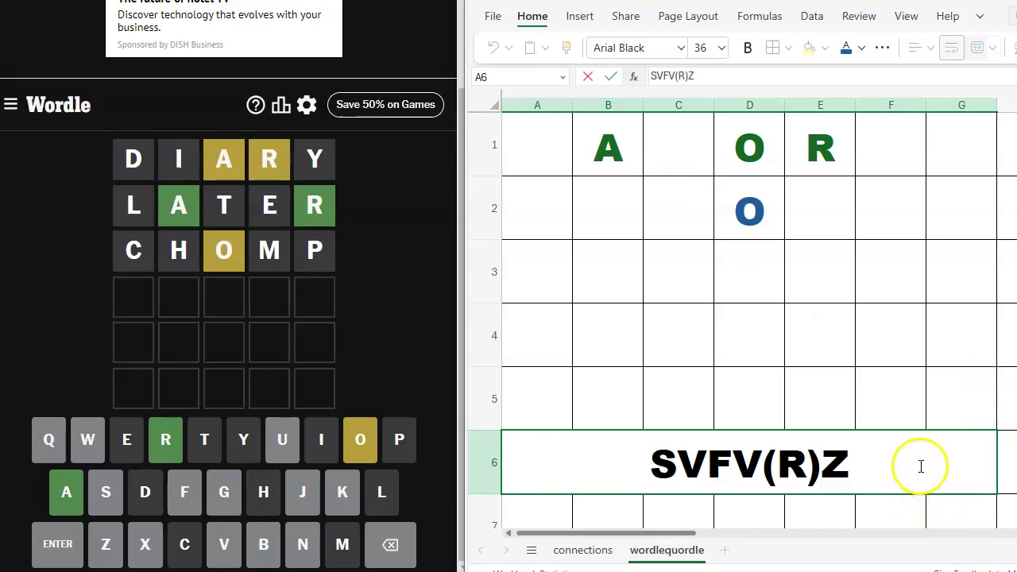
Submit FAVOR as the fourth Wordle guess and SAVOR as the winning fifth.
left_click(141, 306)
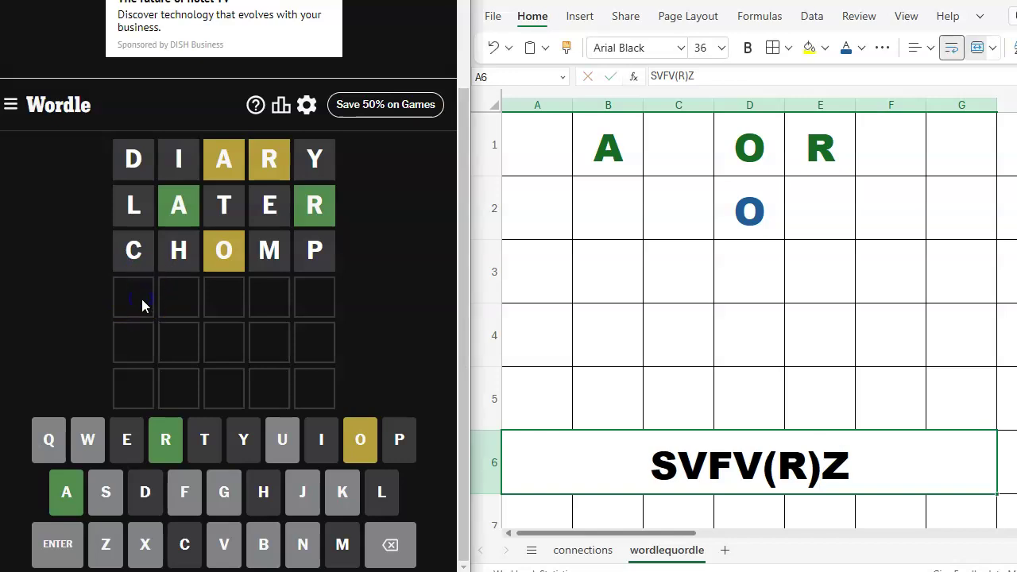
type("favor")
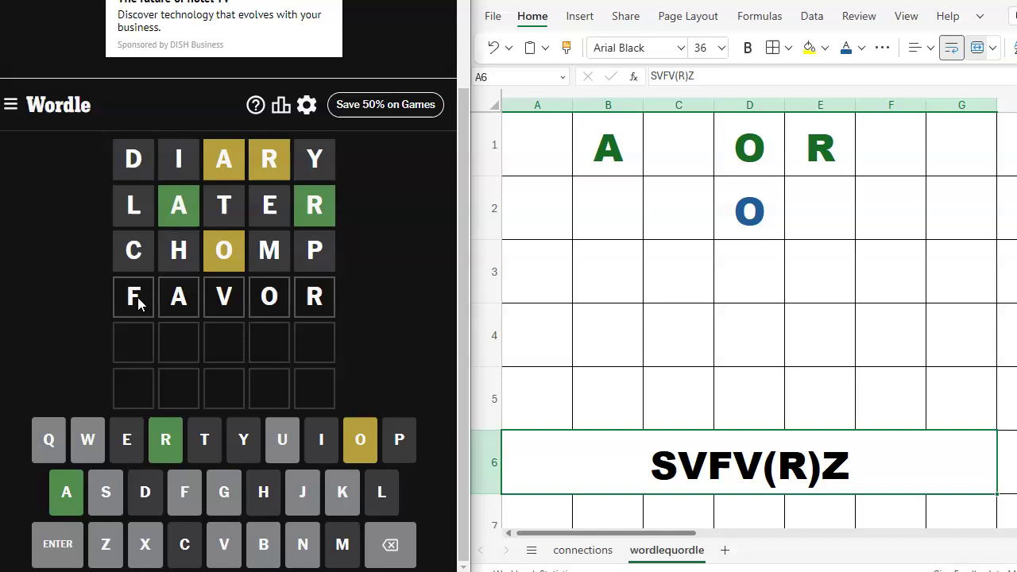
left_click(134, 302)
left_click(132, 306)
left_click(229, 305)
left_click(262, 306)
key("Return")
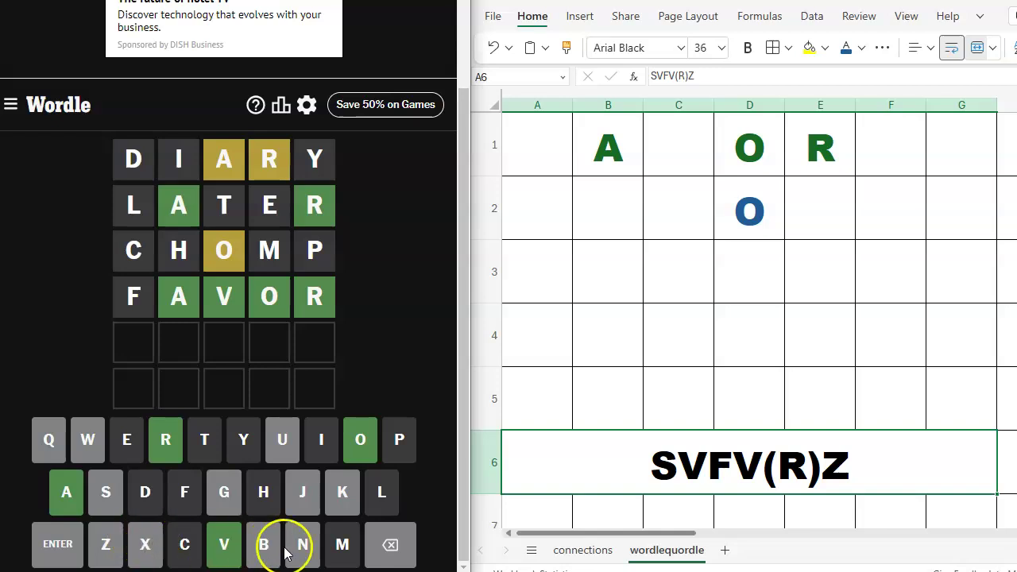
type("SA")
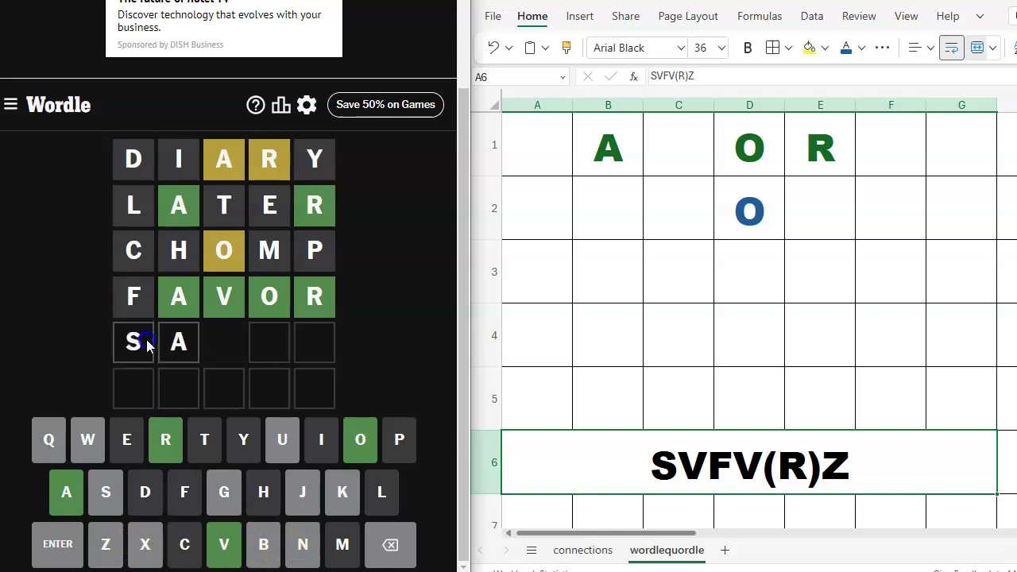
type("VOR")
key("Return")
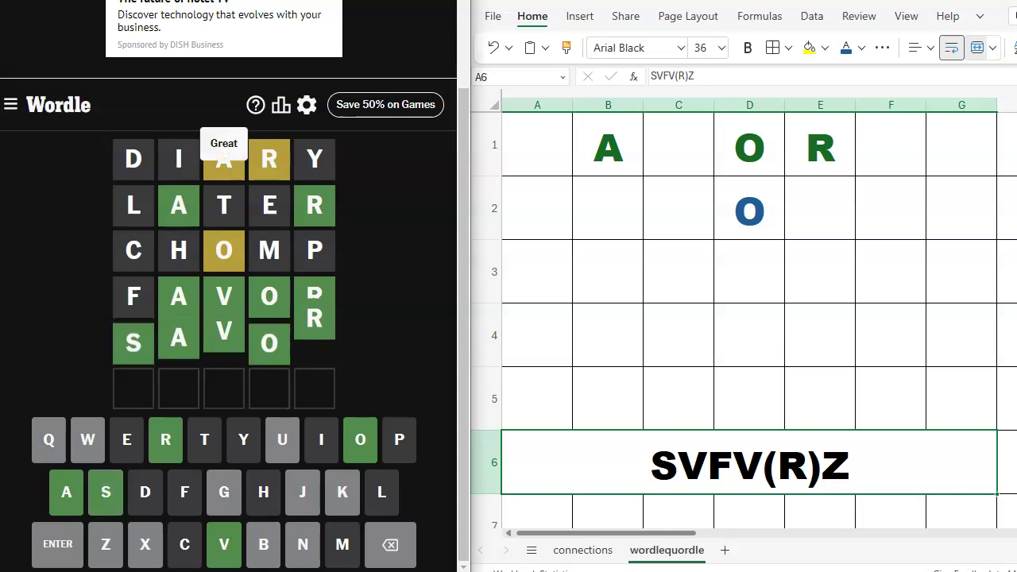
Undo the recent letter notes back to the FAVOR row.
left_click(493, 47)
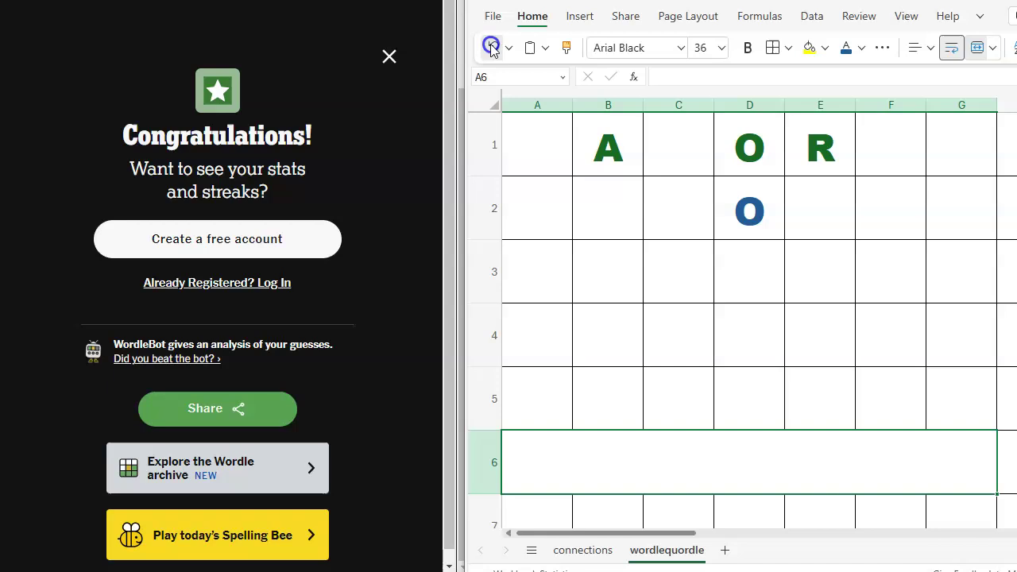
left_click(493, 47)
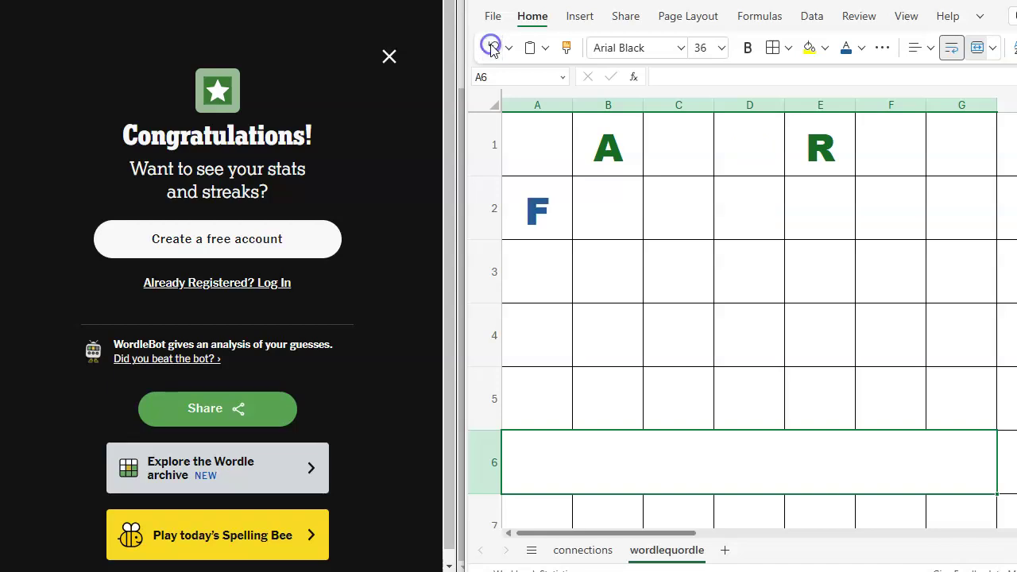
left_click(493, 47)
left_click(492, 48)
left_click(492, 48)
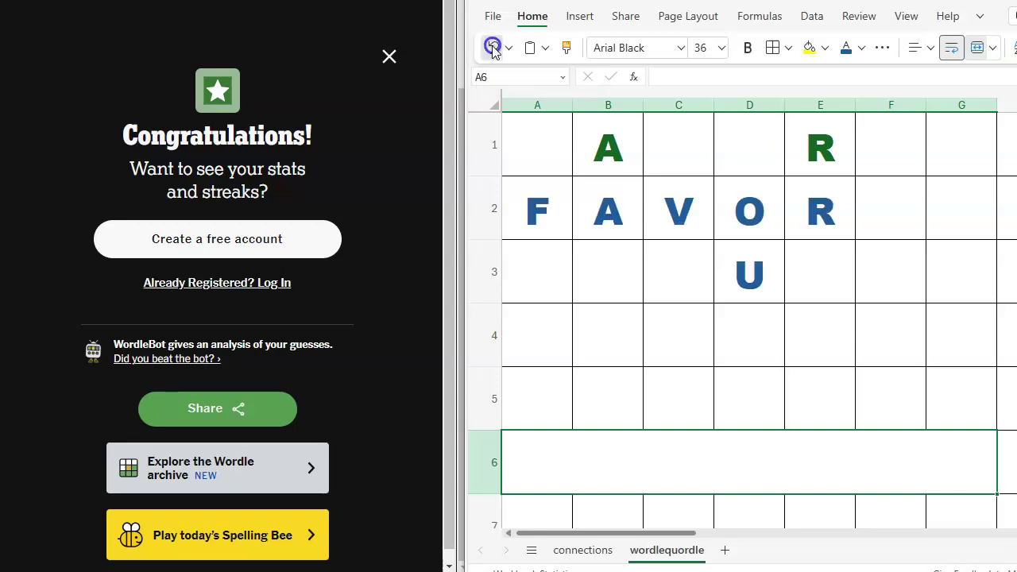
left_click(493, 48)
Delete the CHO and U notes and the FAVOR letter in E2.
left_click(619, 414)
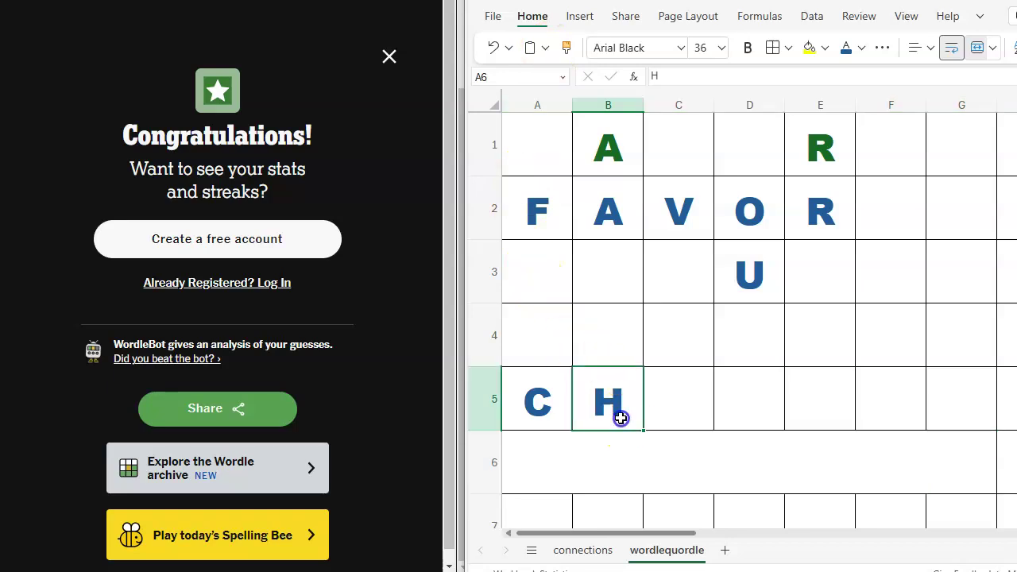
key("BackSpace")
left_click(540, 403)
key("BackSpace")
left_click(749, 275)
key("BackSpace")
left_click(823, 208)
key("BackSpace")
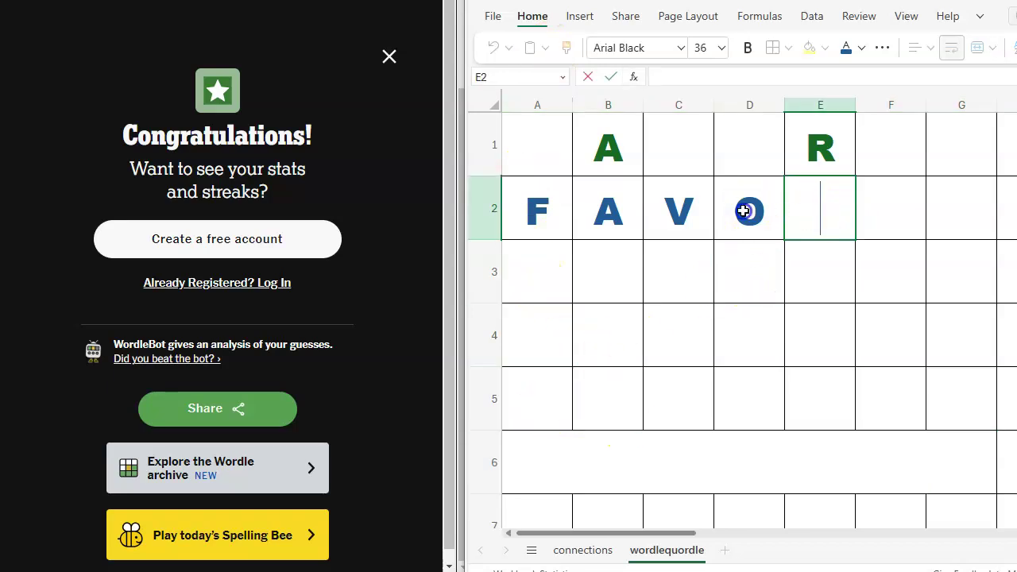
Delete the leftover letter notes in D2, C2, B1 and E1.
left_click(749, 208)
key("BackSpace")
left_click(678, 208)
key("BackSpace")
key("BackSpace")
left_click(607, 147)
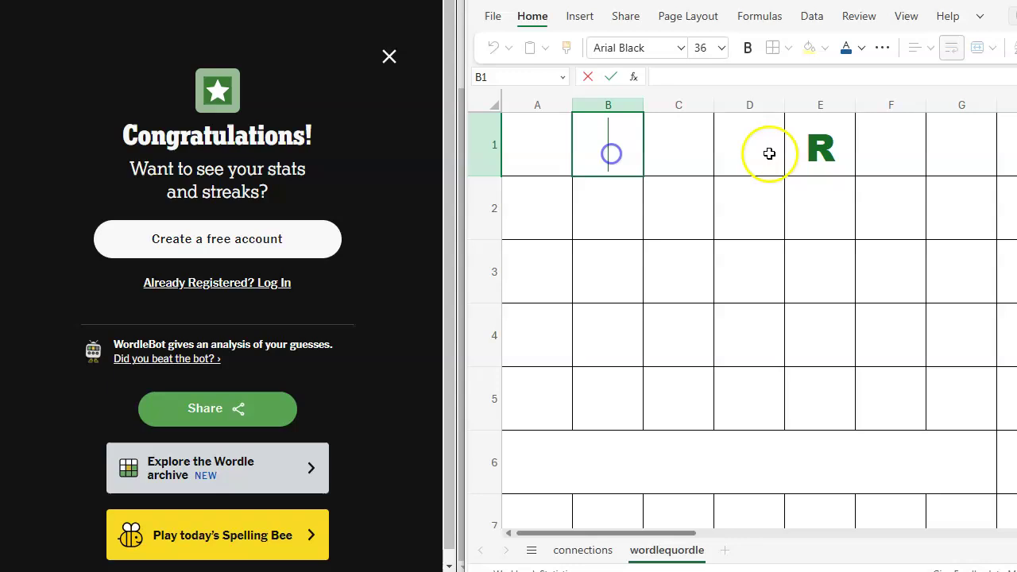
key("BackSpace")
left_click(820, 147)
key("BackSpace")
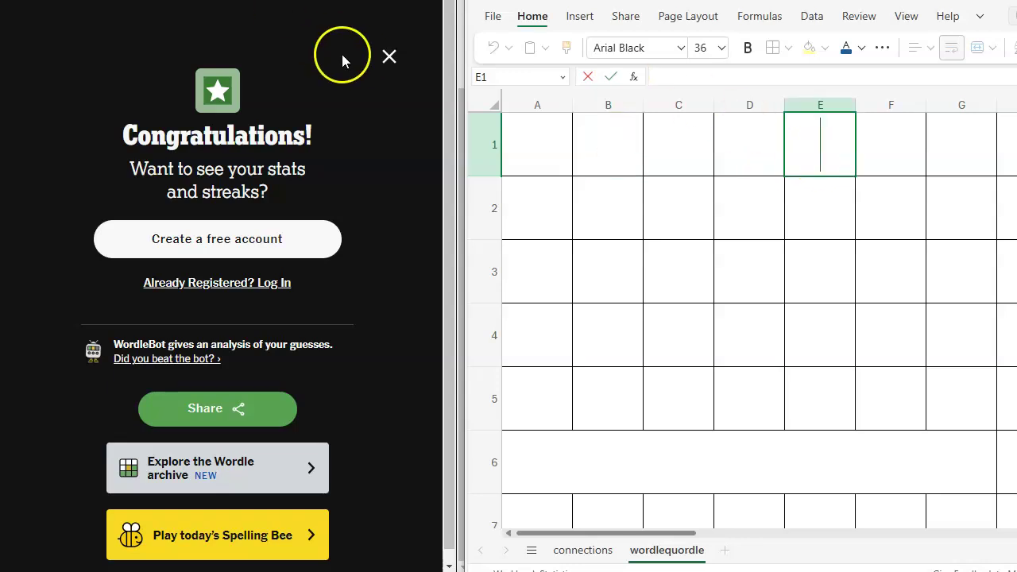
Dismiss the Wordle results, submit FISHY, BUDGE, CLOWN and TRAMP, and erase a partial guess.
left_click(389, 57)
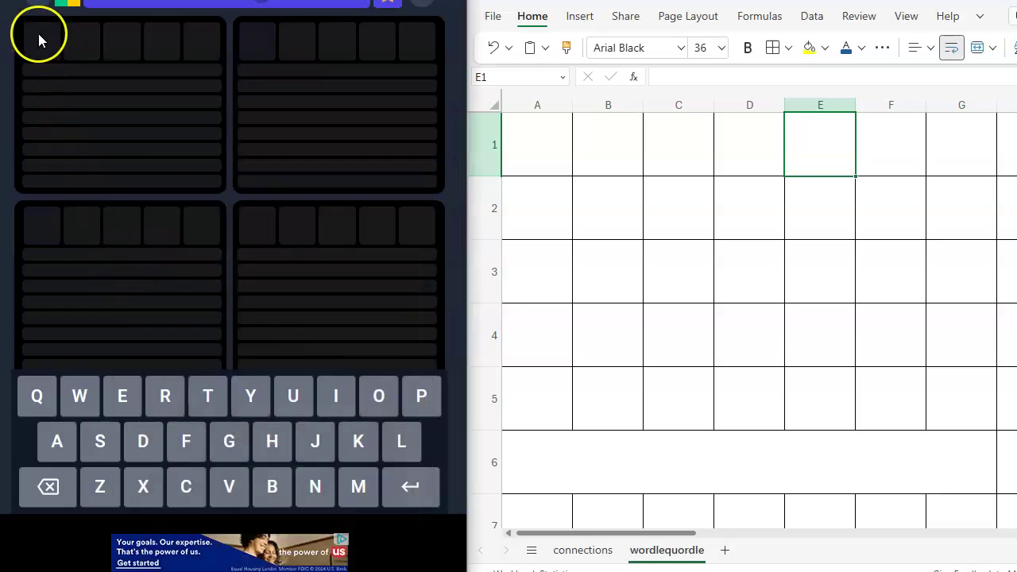
type("fi")
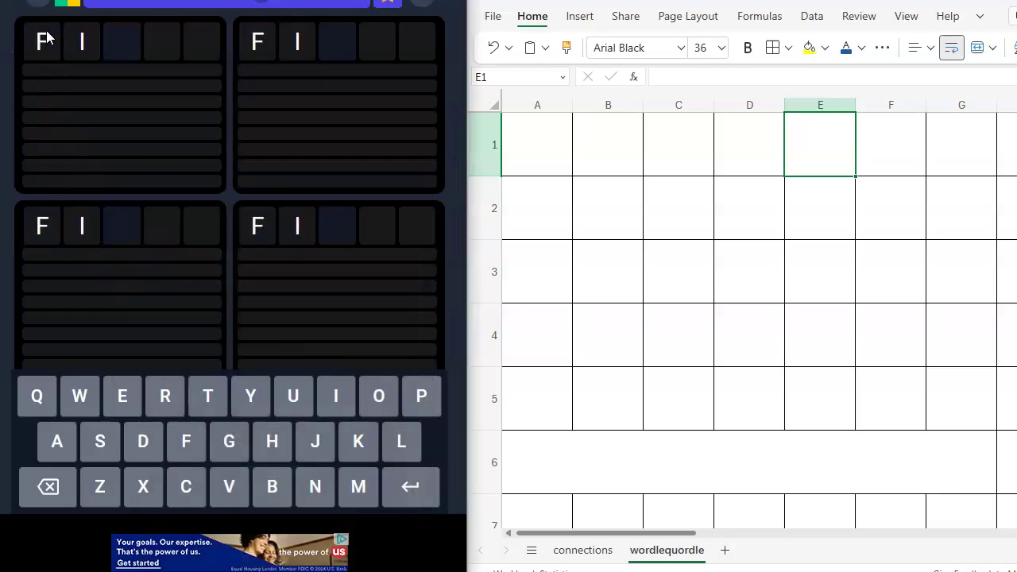
type("shy")
key("Return")
type("budge")
key("Return")
type("cl")
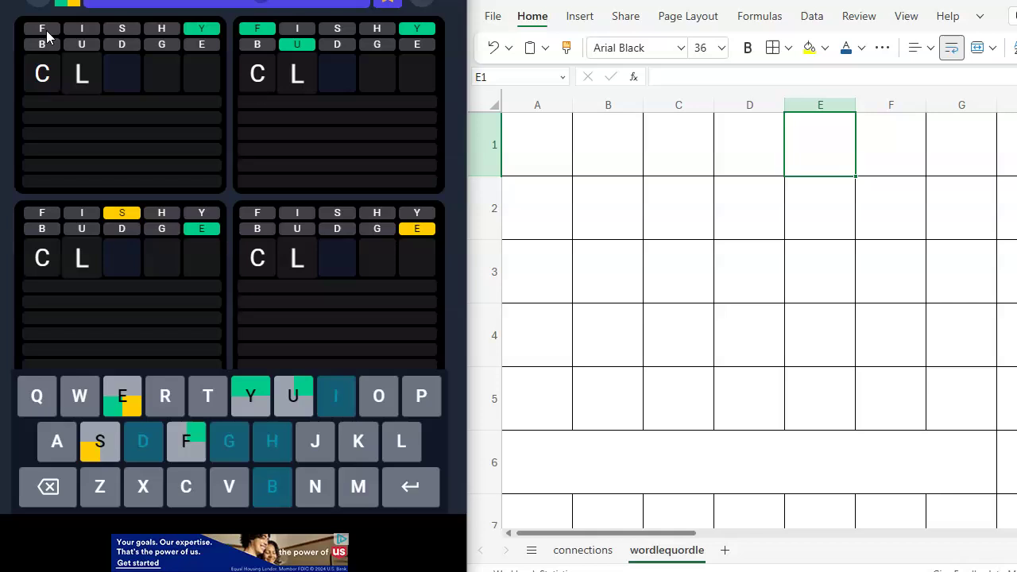
type("own")
key("Return")
type("tramp")
key("Return")
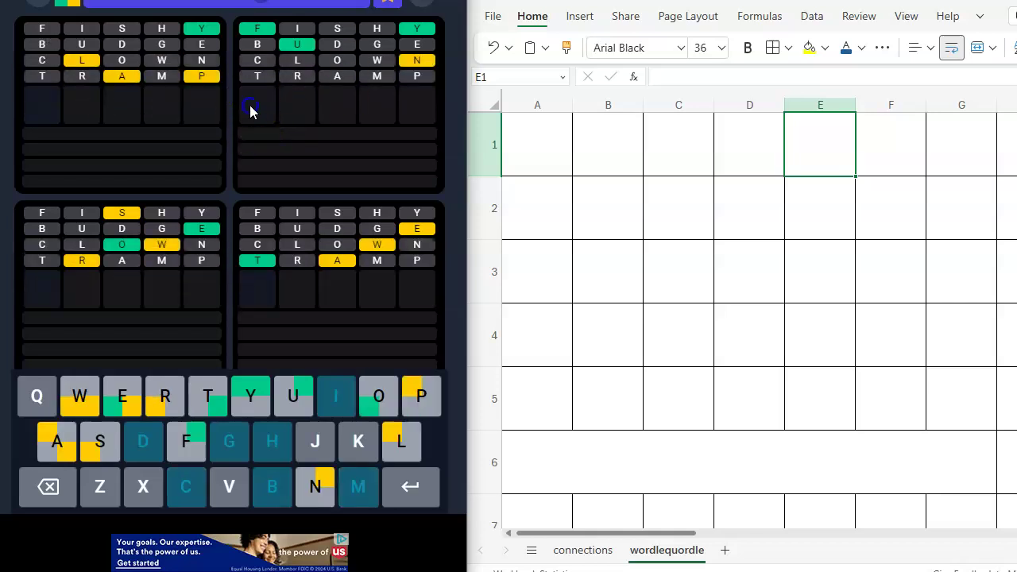
type("funn")
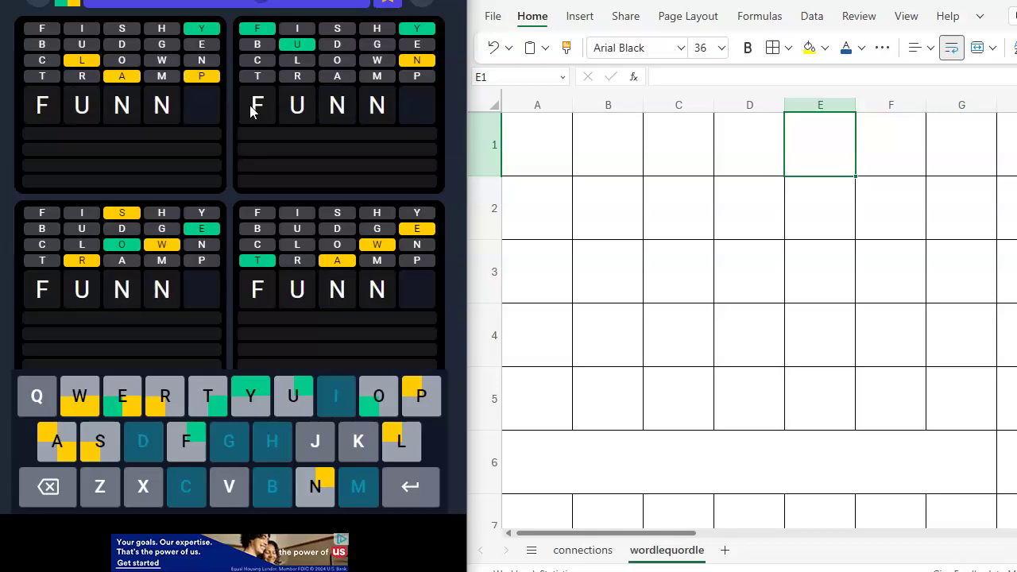
key("BackSpace")
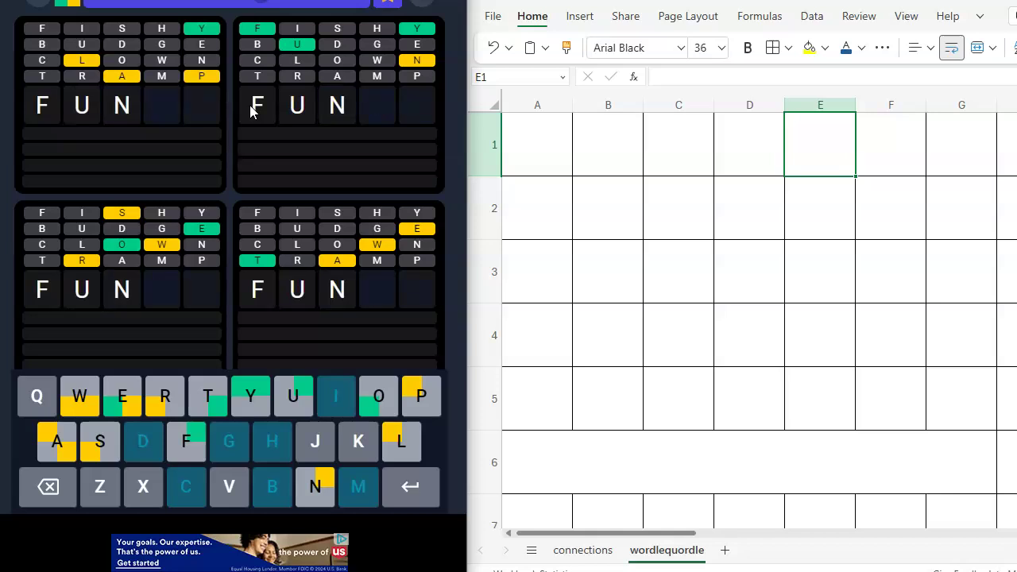
key("BackSpace")
key("BackSpace")
key("BackSpace")
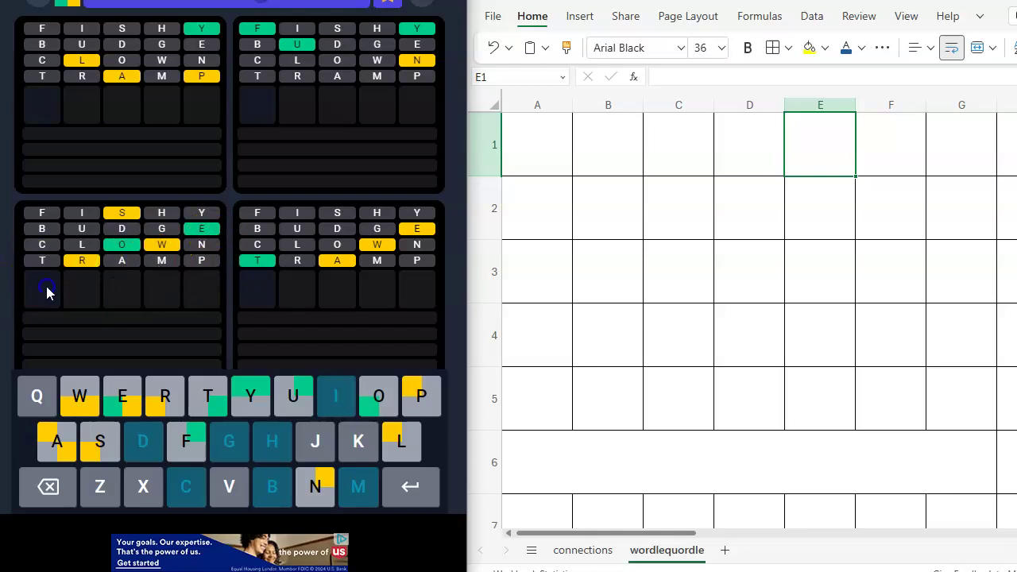
type("worse")
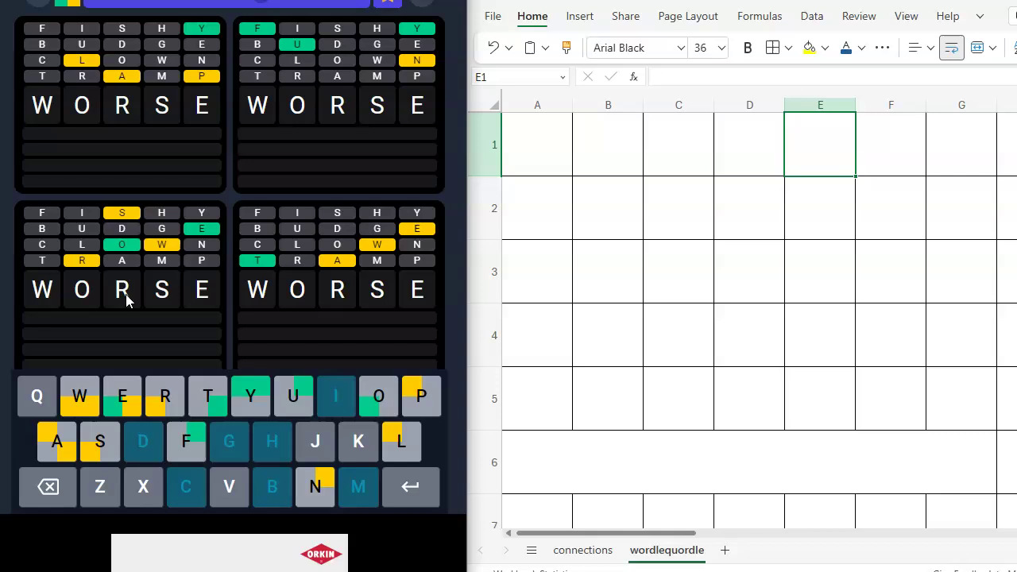
Replace the WORSE guess with SWORE, then submit TWEAK and FUNKY.
left_click(50, 487)
left_click(50, 486)
left_click(50, 486)
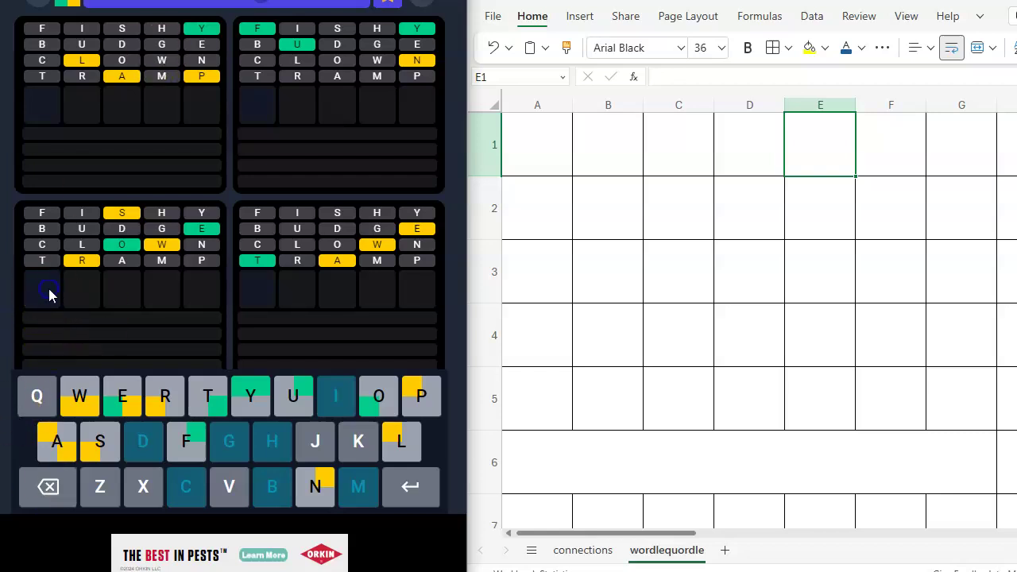
type("swor")
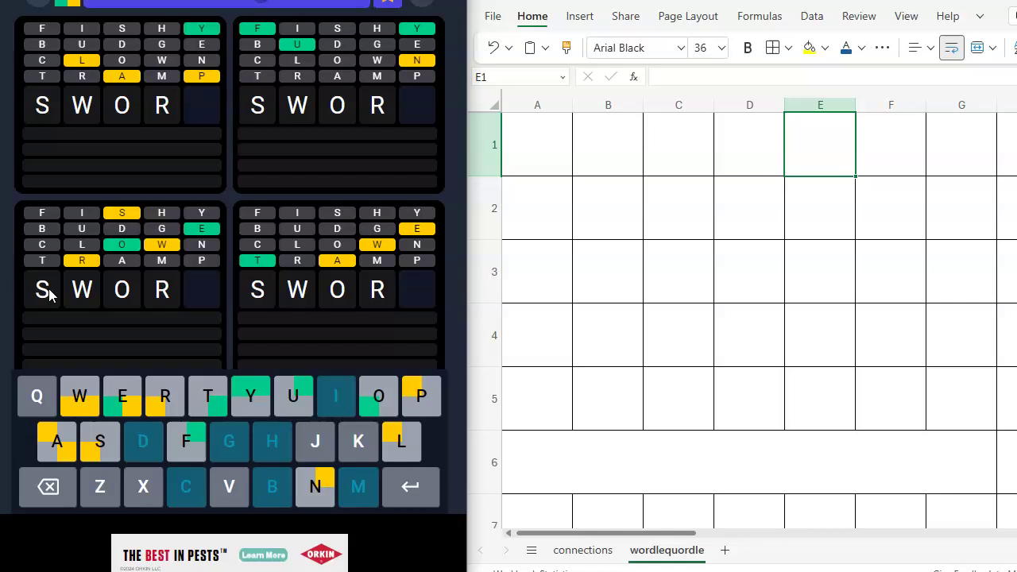
type("e")
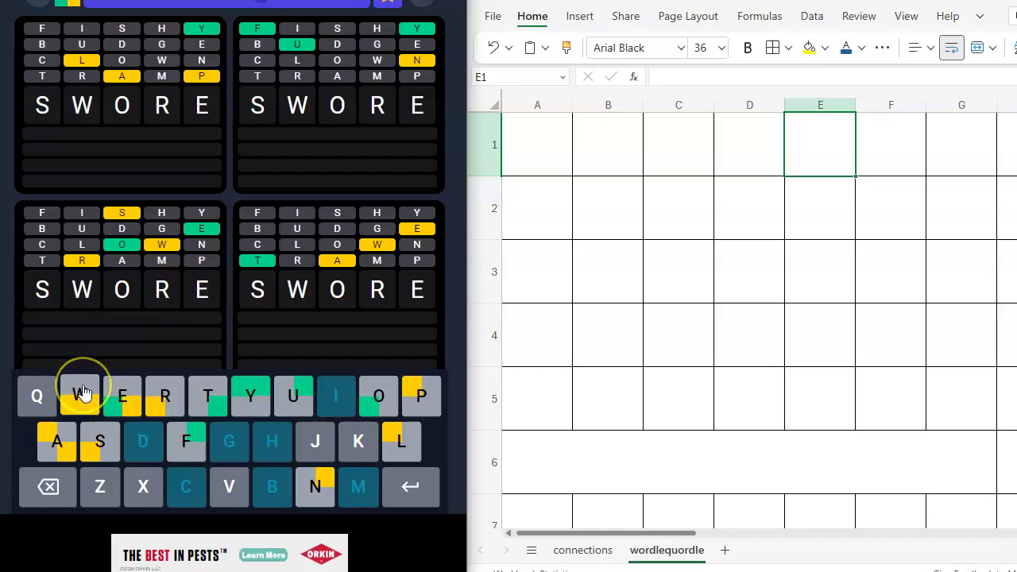
key("Return")
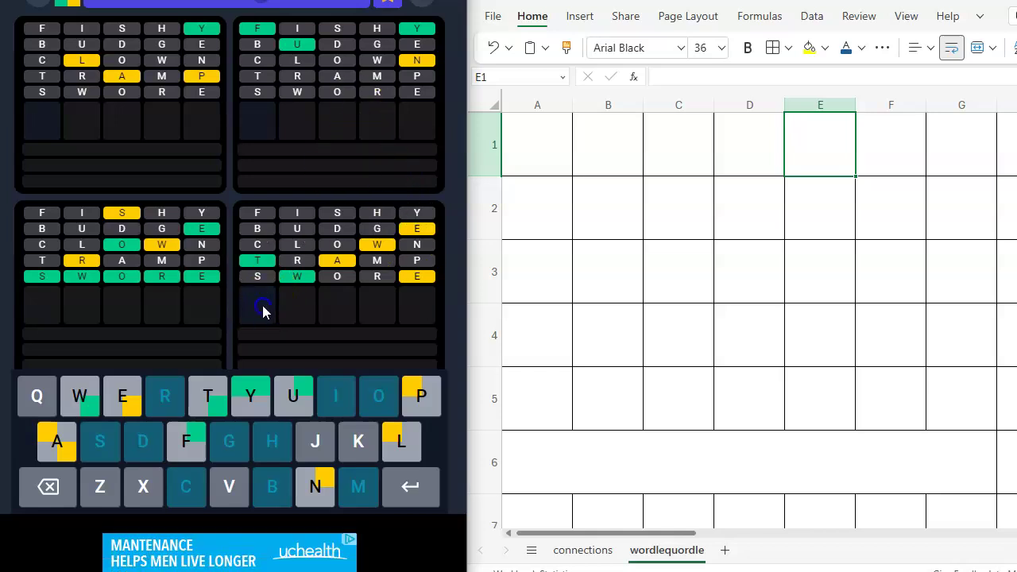
type("t")
type("weak")
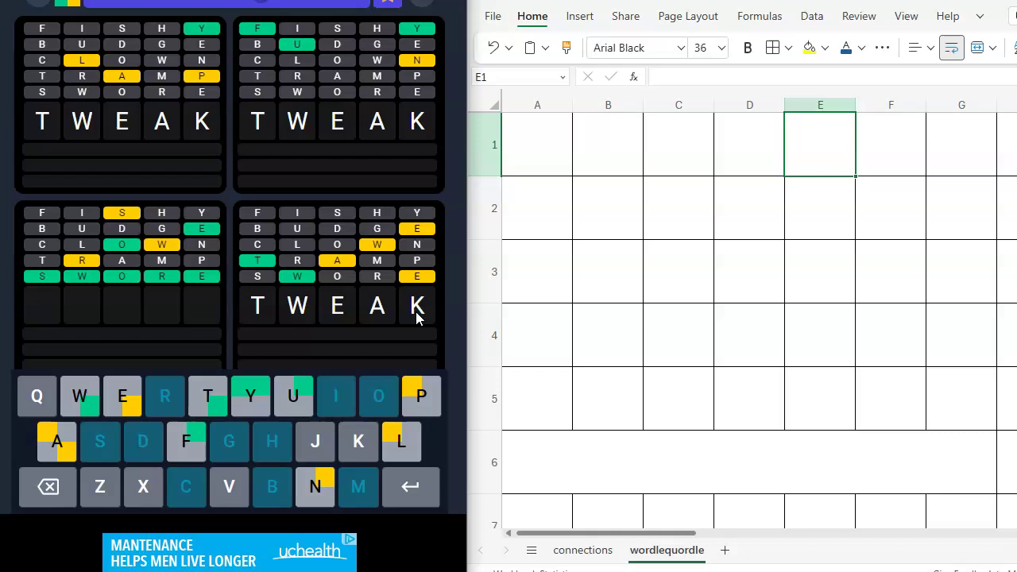
key("Return")
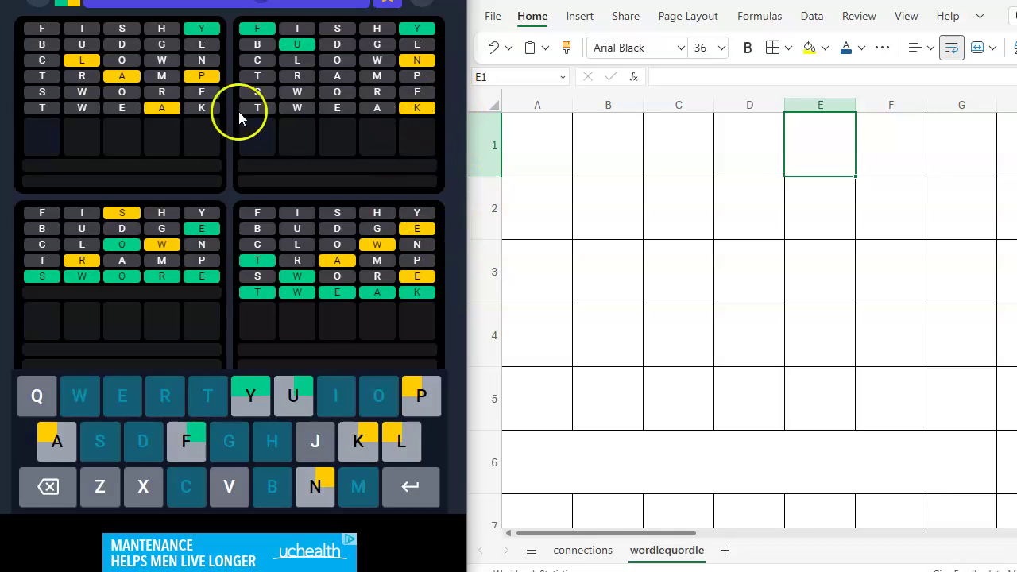
type("fun")
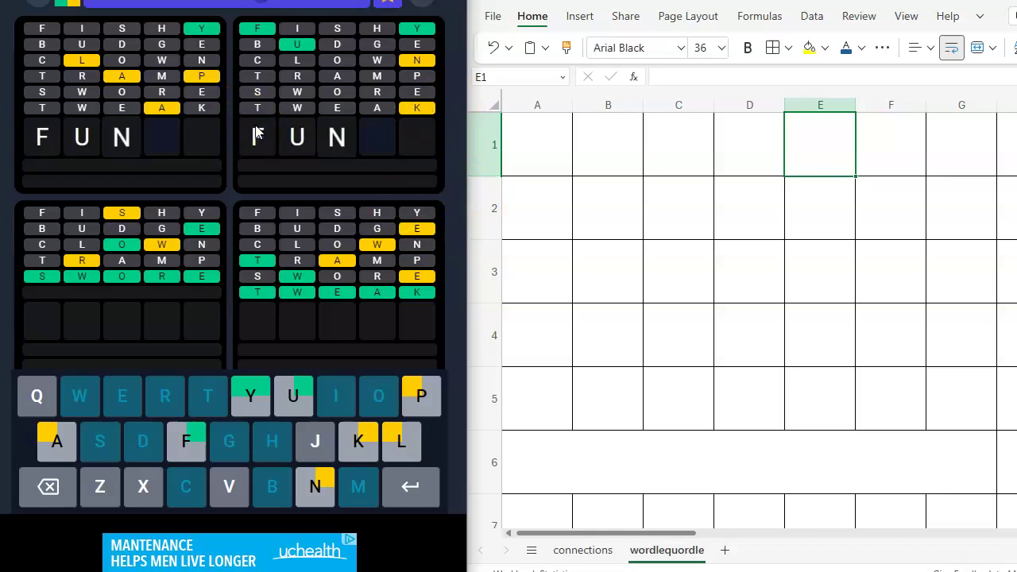
type("ky")
key("Return")
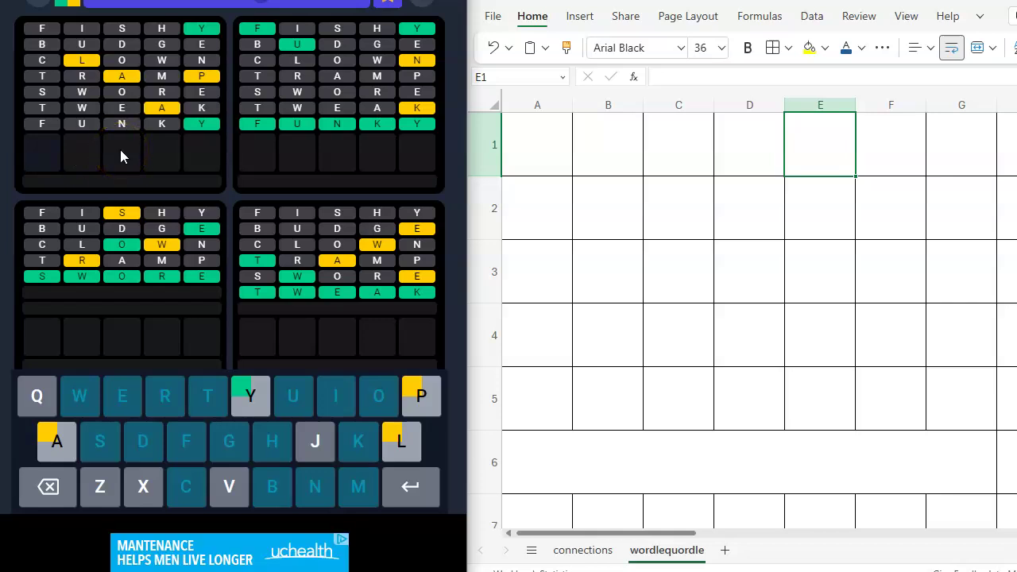
Enter a Y note in E1 and L notes in A2, C2 and D2.
left_click(827, 162)
type("Y")
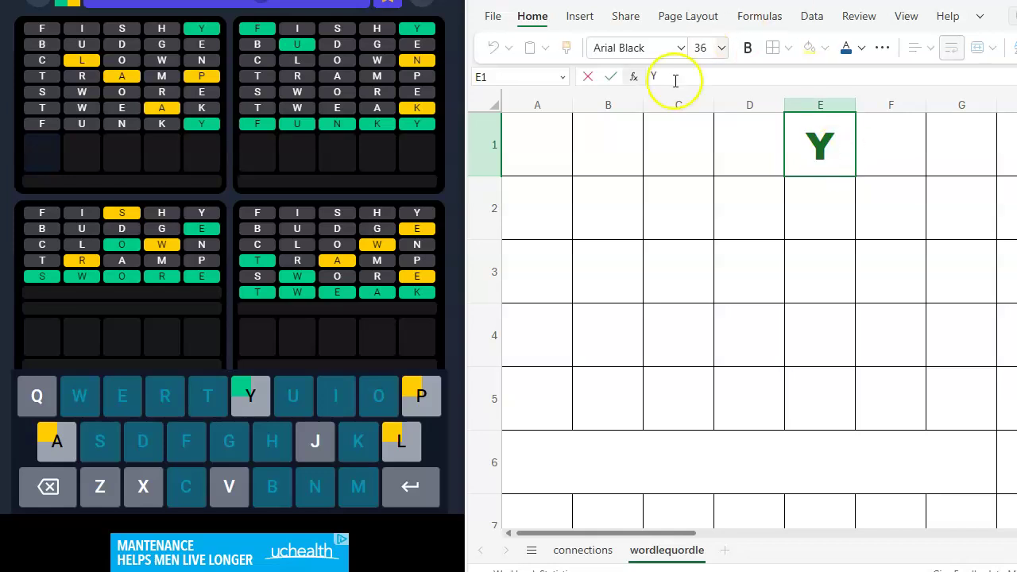
left_click(549, 217)
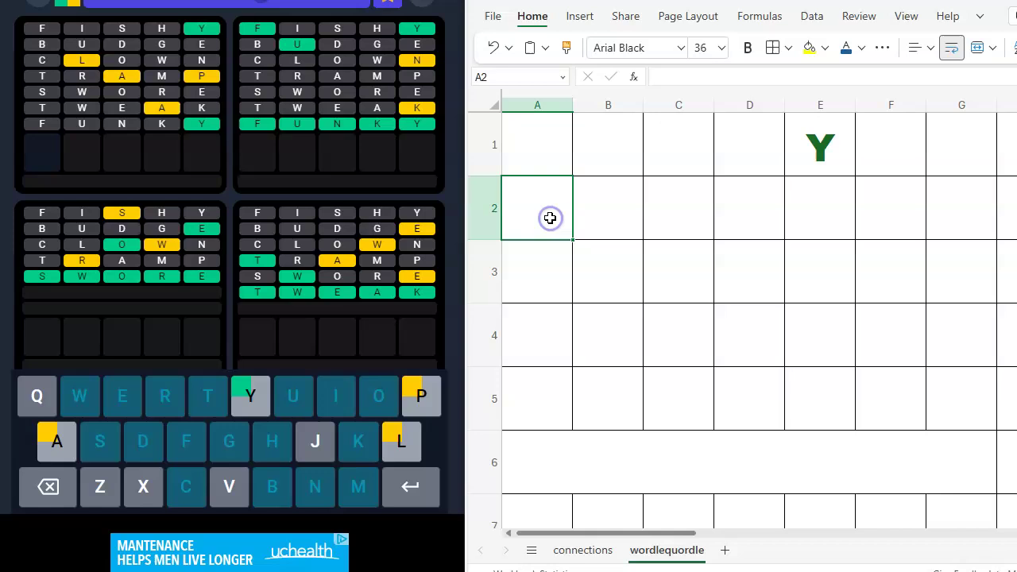
type("L")
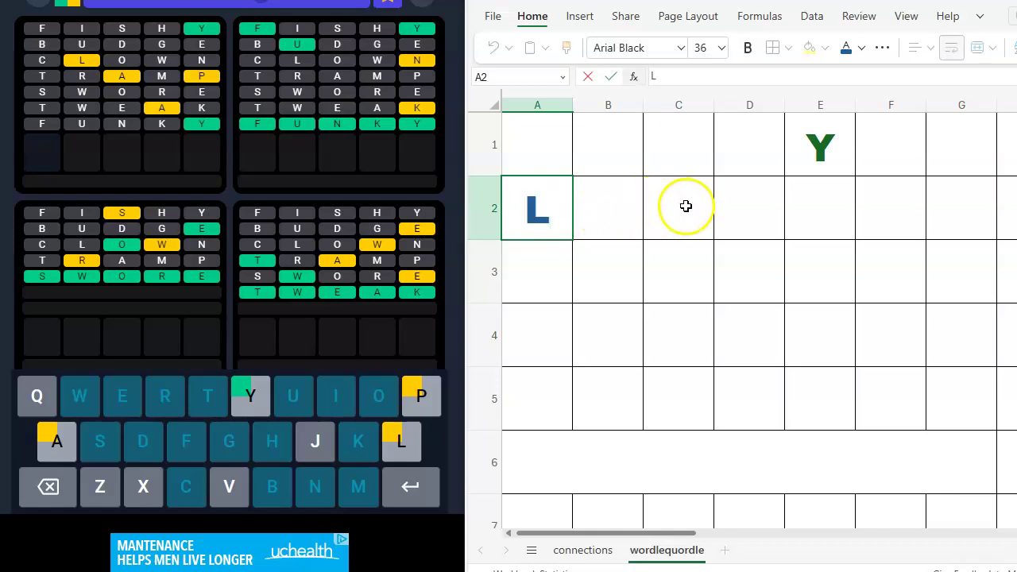
left_click(679, 208)
type("L")
left_click(749, 211)
type("L")
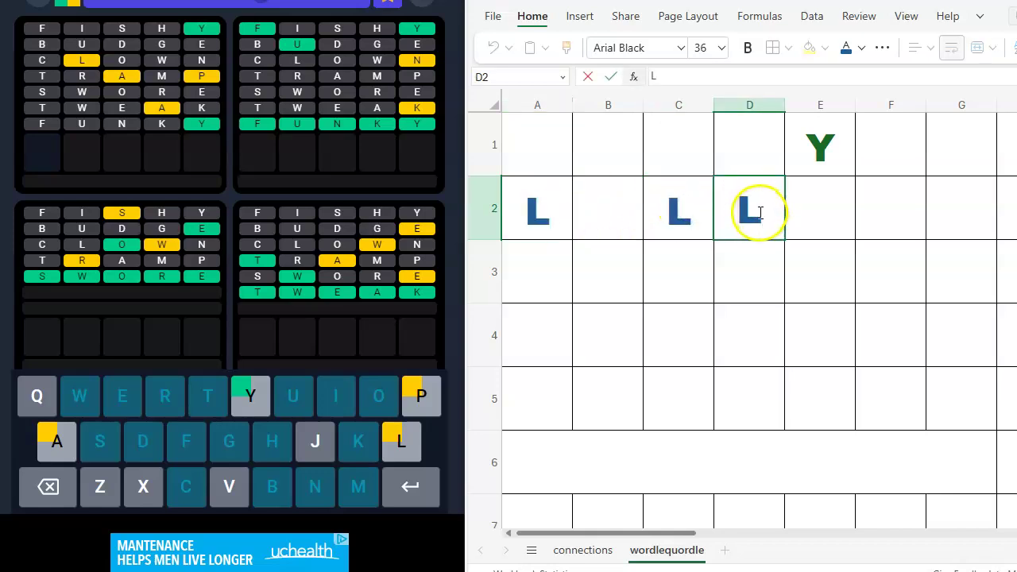
left_click(540, 278)
left_click(42, 153)
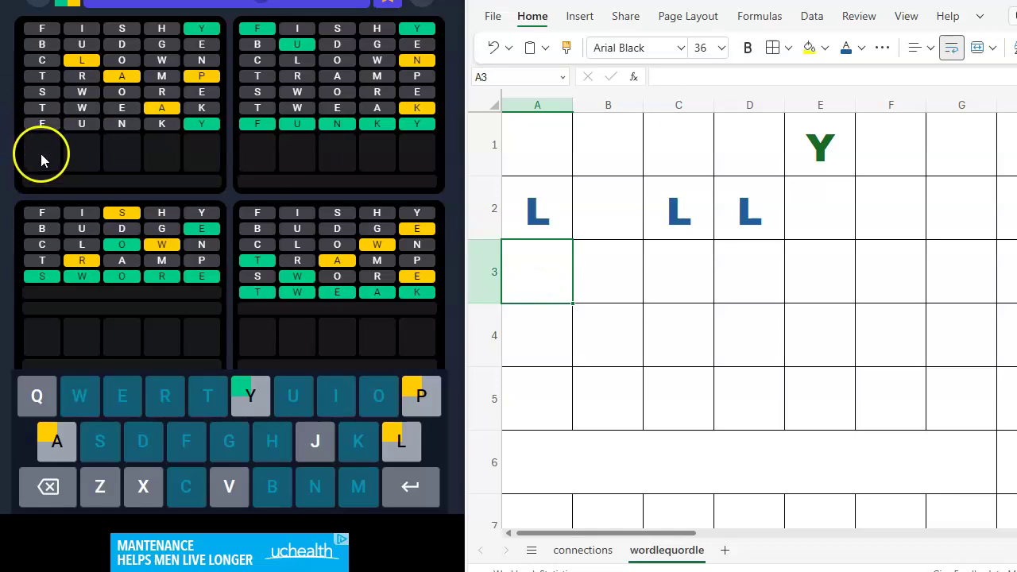
type("apply")
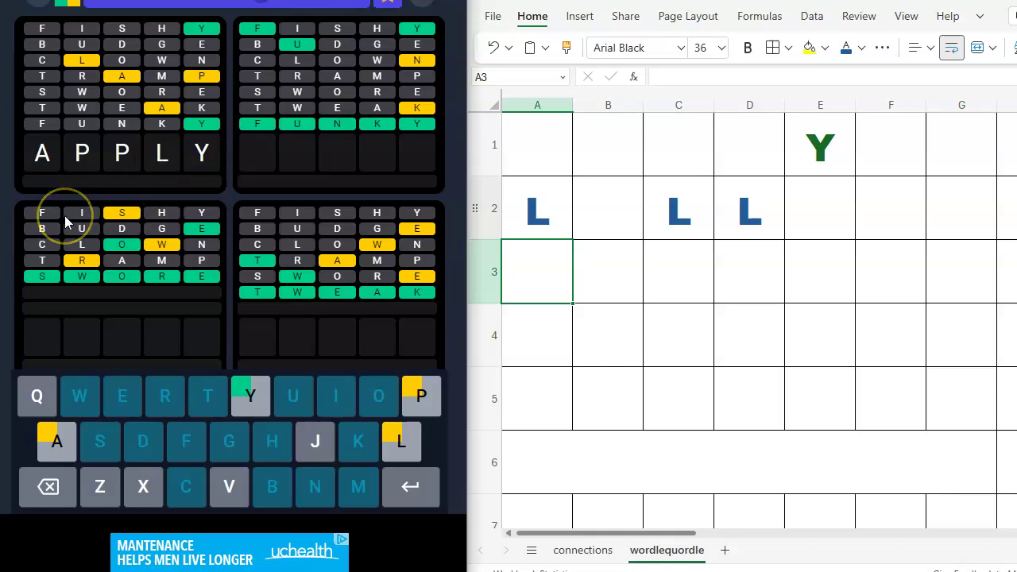
Submit APPLY as the eighth guess, finishing the last Quordle board.
key("Return")
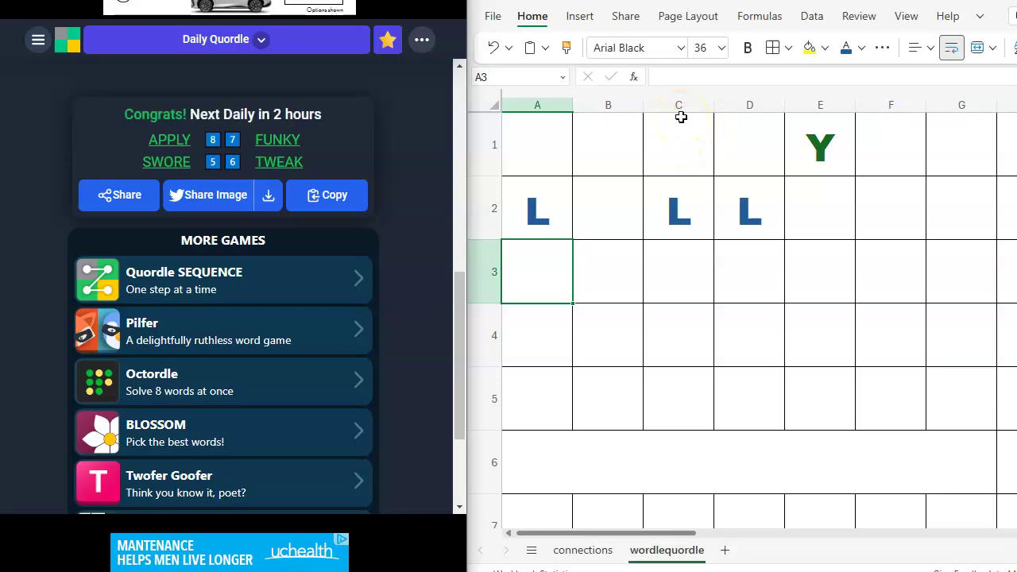
left_click(87, 81)
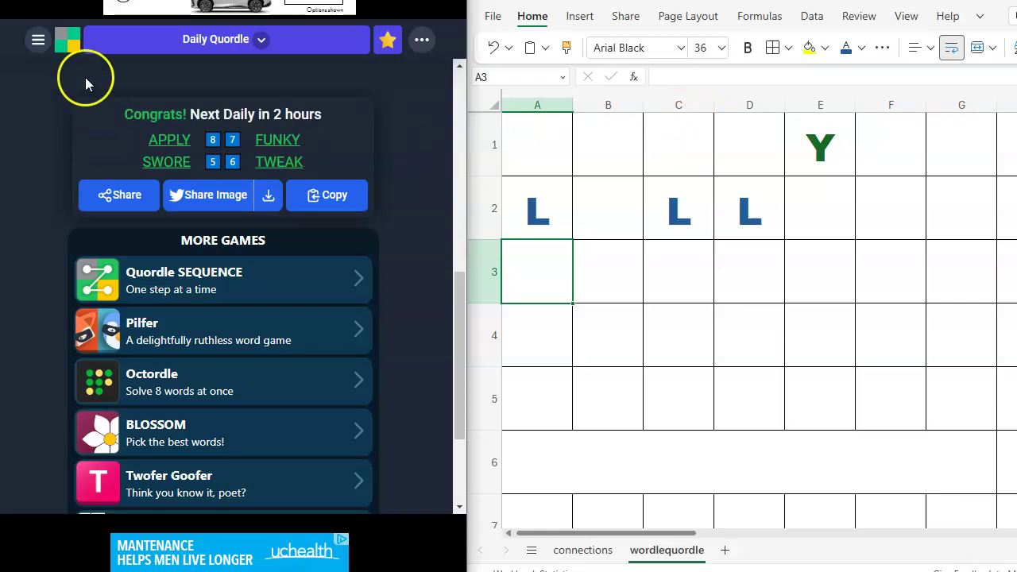